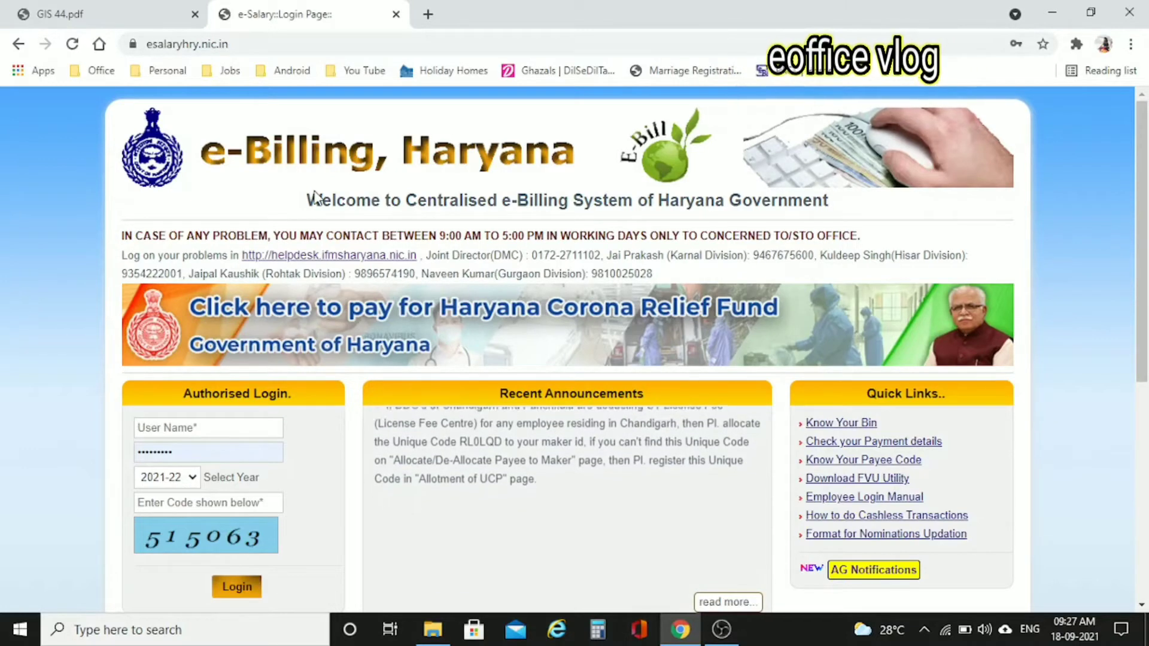
Check the GIS 44.pdf sanction letter for the contribution amount and the book transfer head
{"action": "left_click", "coordinate": [94, 9]}
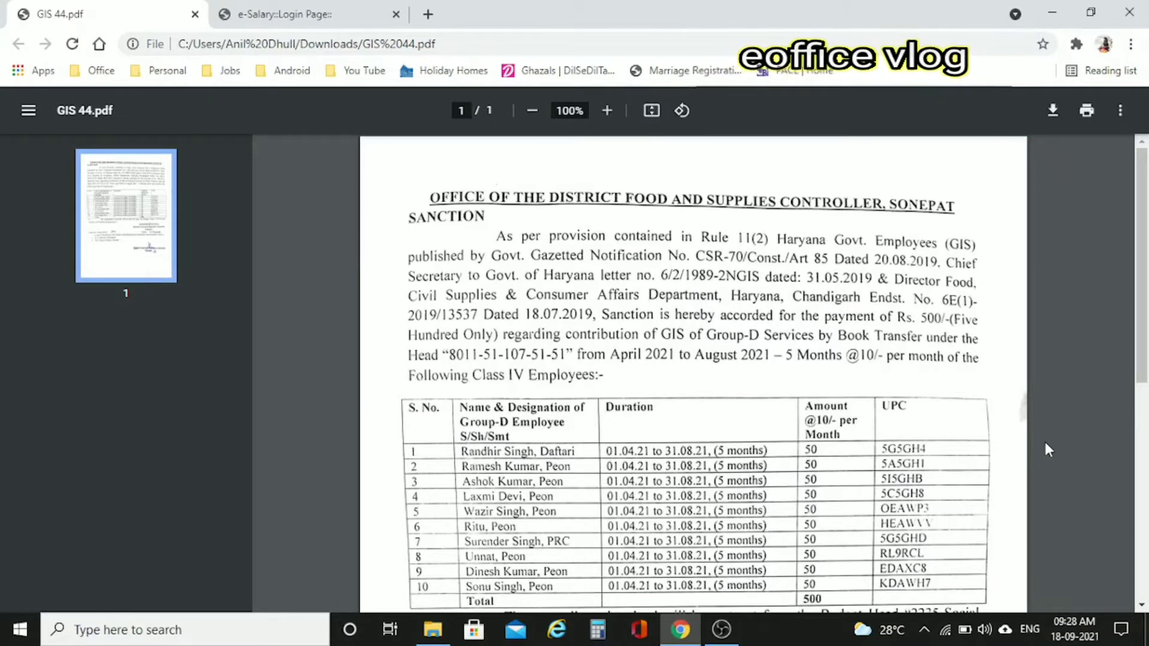
{"action": "scroll", "coordinate": [1046, 449], "scroll_direction": "down", "scroll_amount": 1}
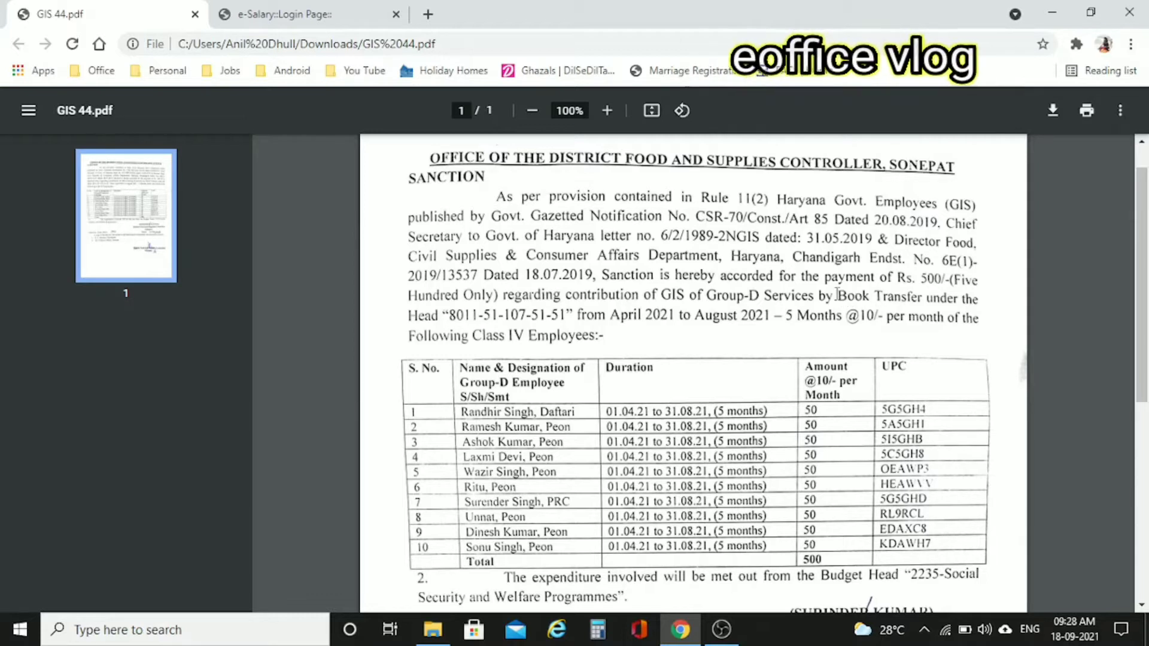
{"action": "left_click_drag", "start_coordinate": [849, 297], "coordinate": [565, 316]}
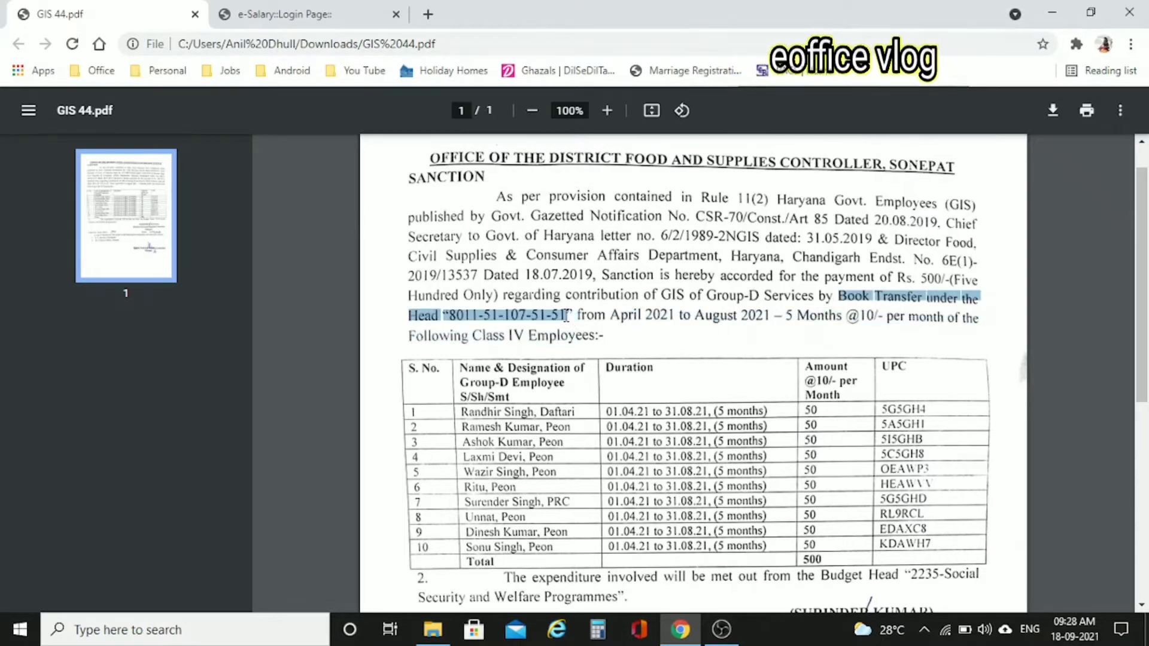
{"action": "left_click", "coordinate": [1017, 447]}
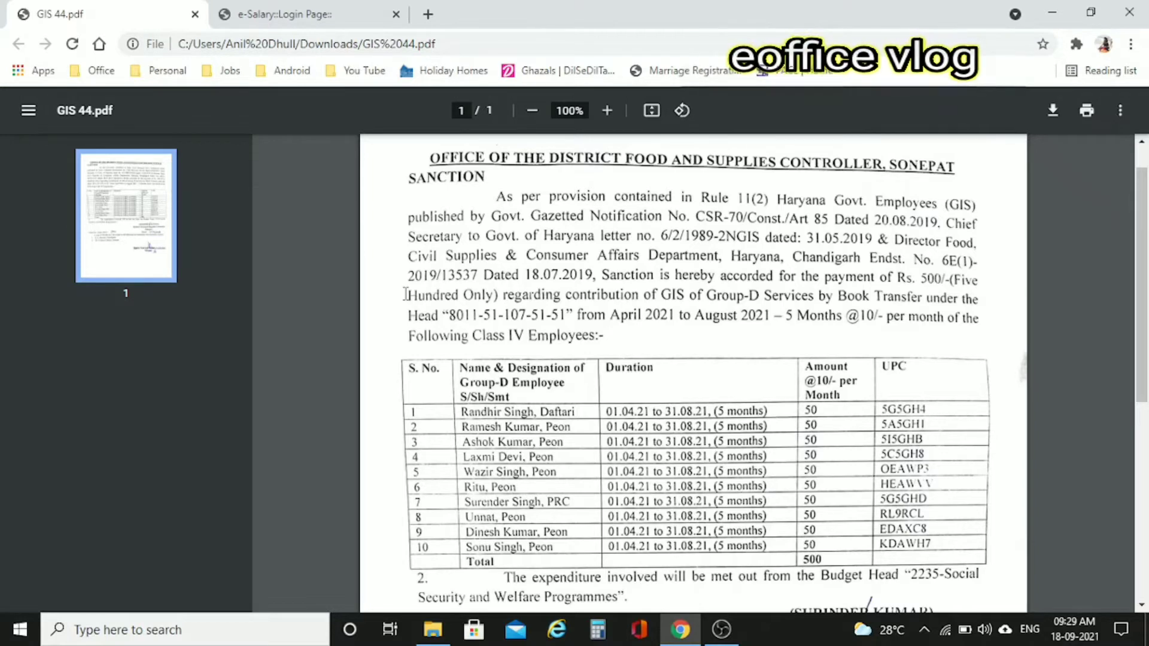
Switch back to the e-Billing Haryana site and check the login type of the signed-in account
{"action": "left_click", "coordinate": [342, 8]}
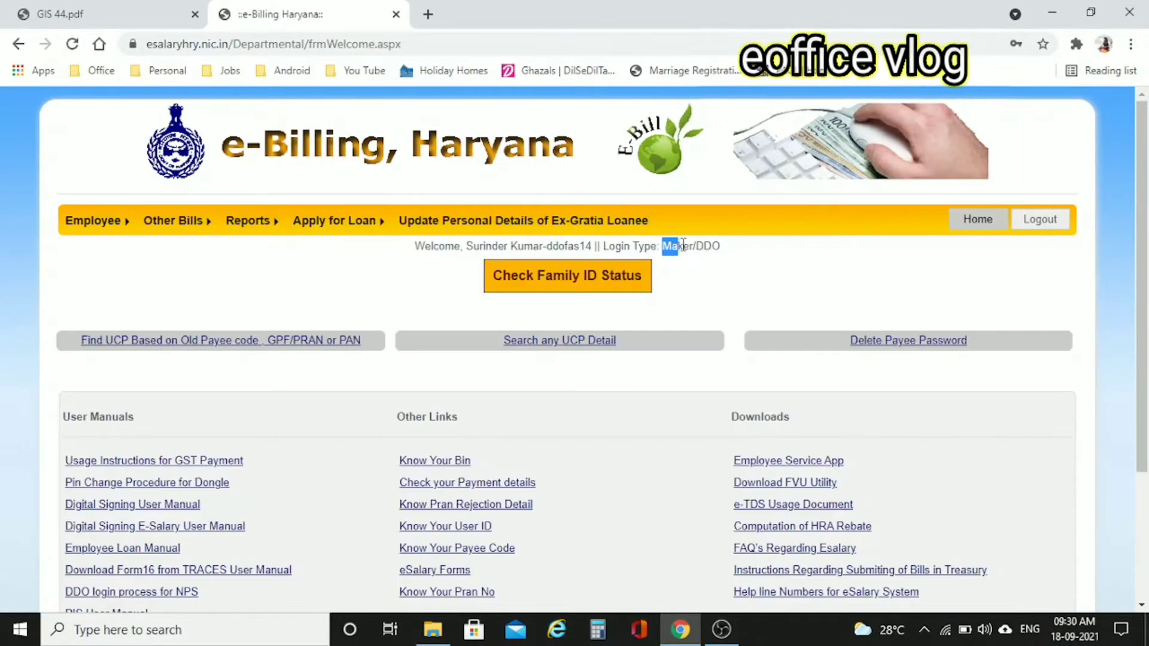
{"action": "left_click_drag", "start_coordinate": [683, 244], "coordinate": [698, 245]}
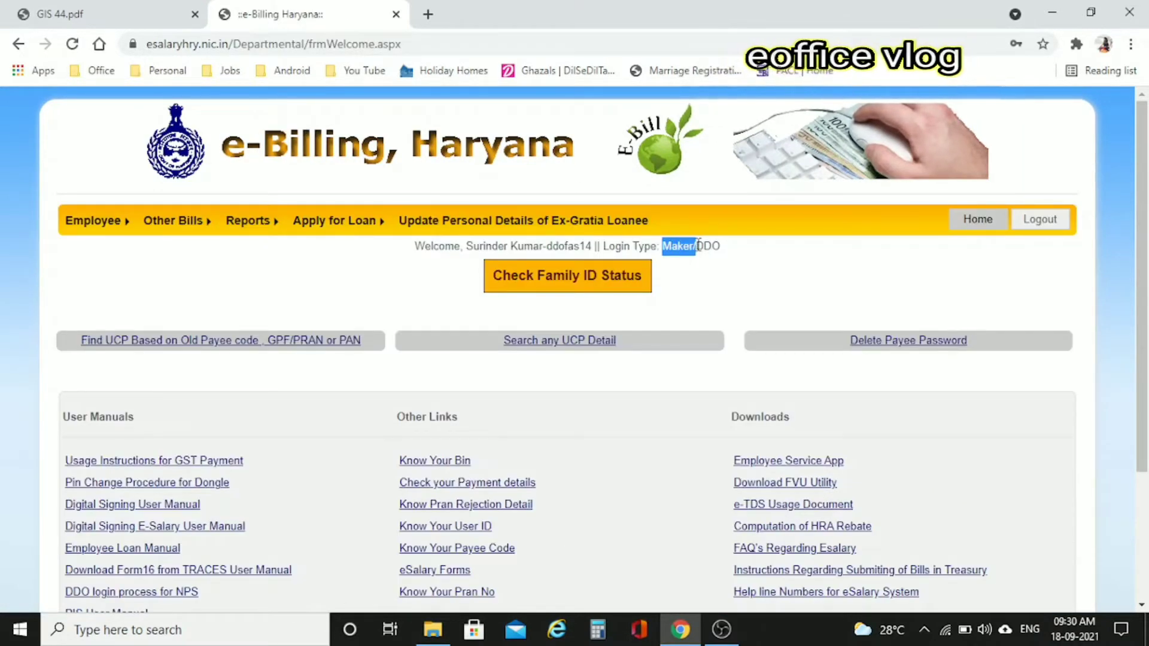
{"action": "left_click", "coordinate": [282, 293]}
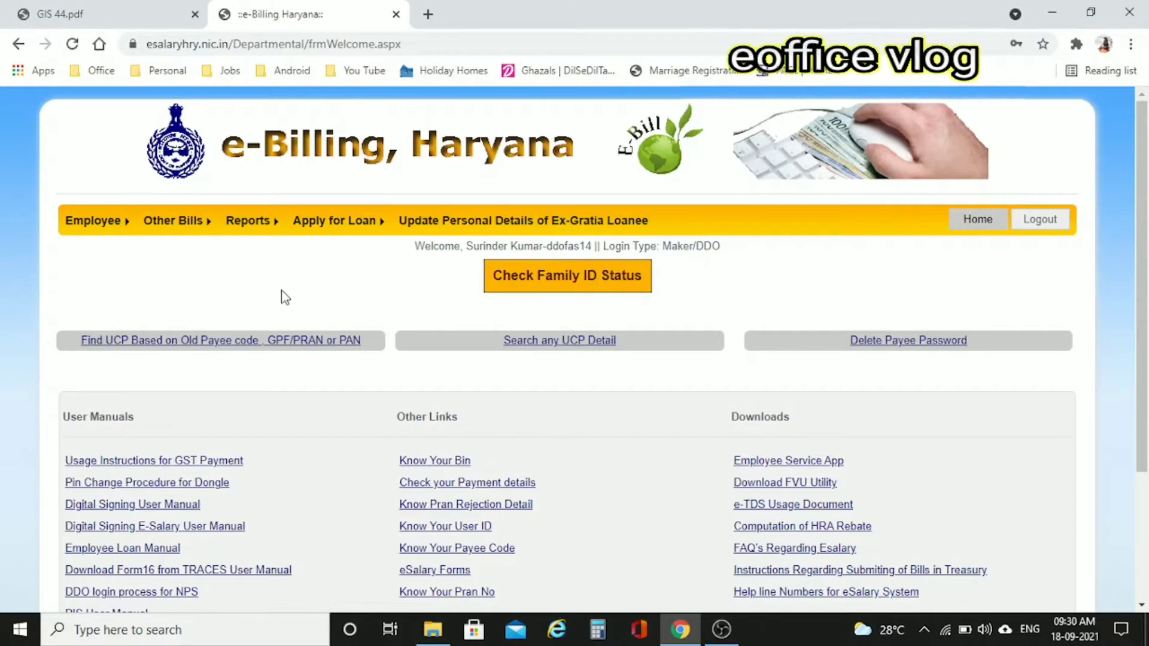
Open the Other Bills Entry form and set the bill type to CONTINGENCY BILL
{"action": "mouse_move", "coordinate": [171, 231]}
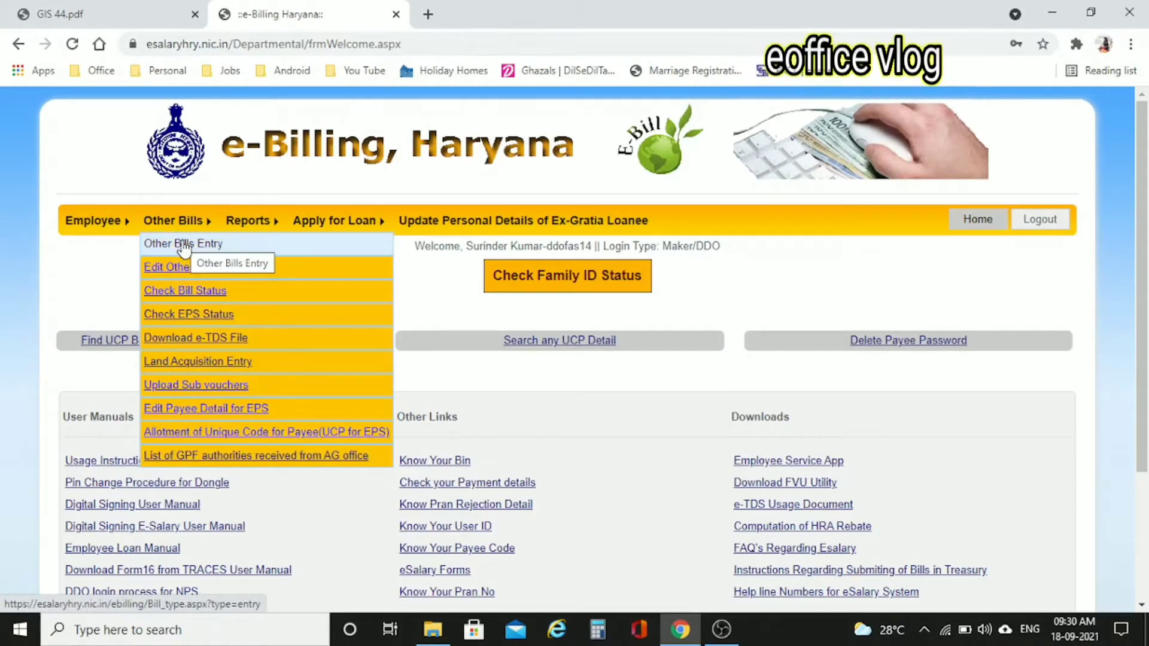
{"action": "left_click", "coordinate": [185, 244]}
{"action": "left_click", "coordinate": [184, 180]}
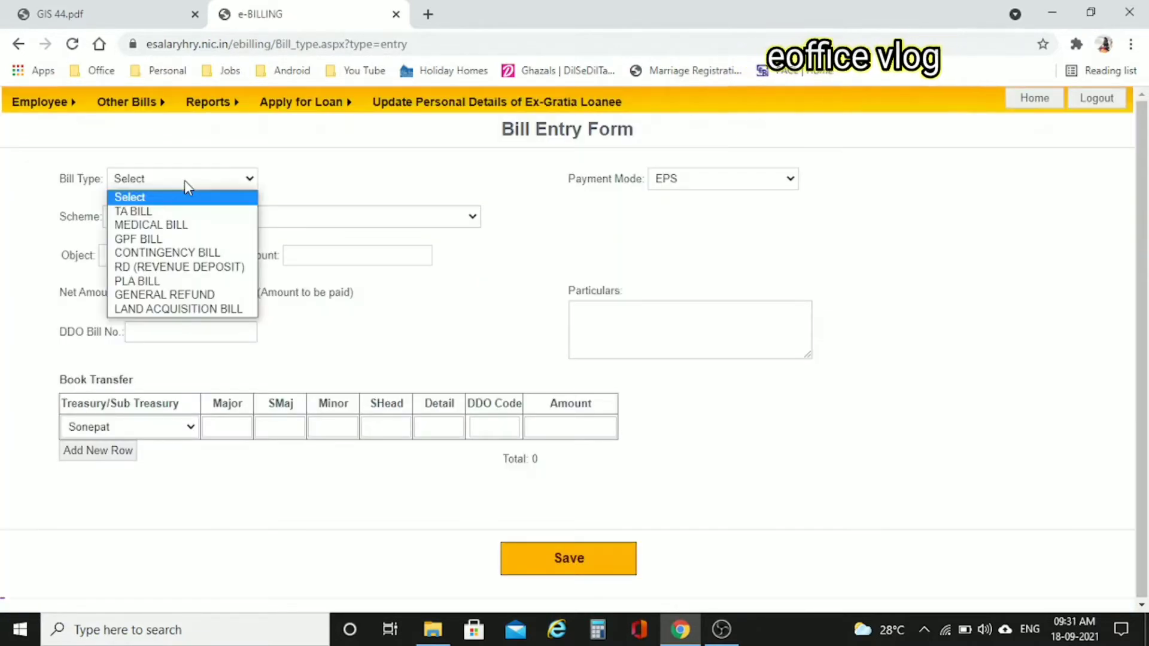
{"action": "left_click", "coordinate": [168, 253]}
{"action": "left_click", "coordinate": [299, 218]}
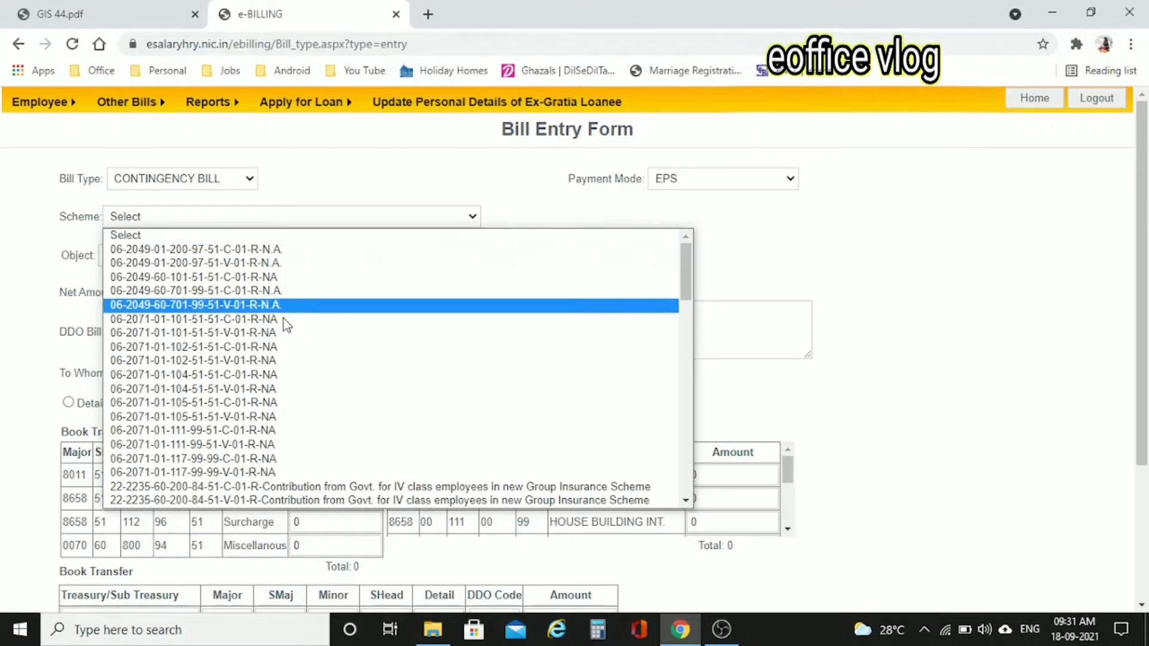
{"action": "scroll", "coordinate": [311, 486], "scroll_direction": "down", "scroll_amount": 1}
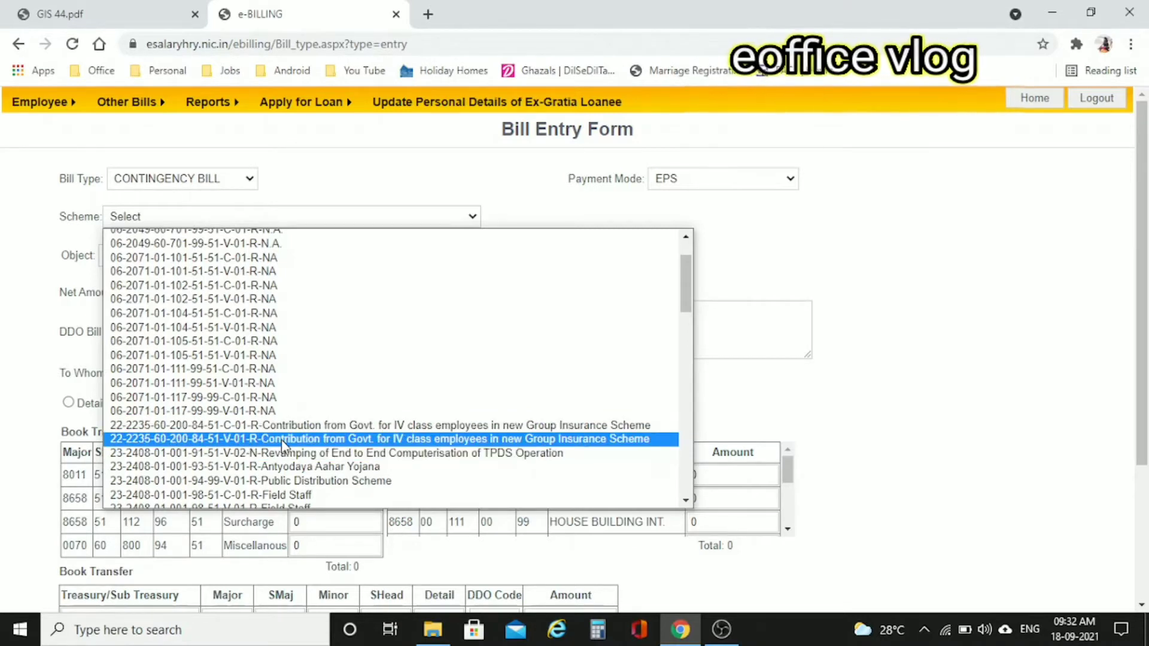
{"action": "left_click", "coordinate": [248, 440]}
{"action": "left_click", "coordinate": [183, 261]}
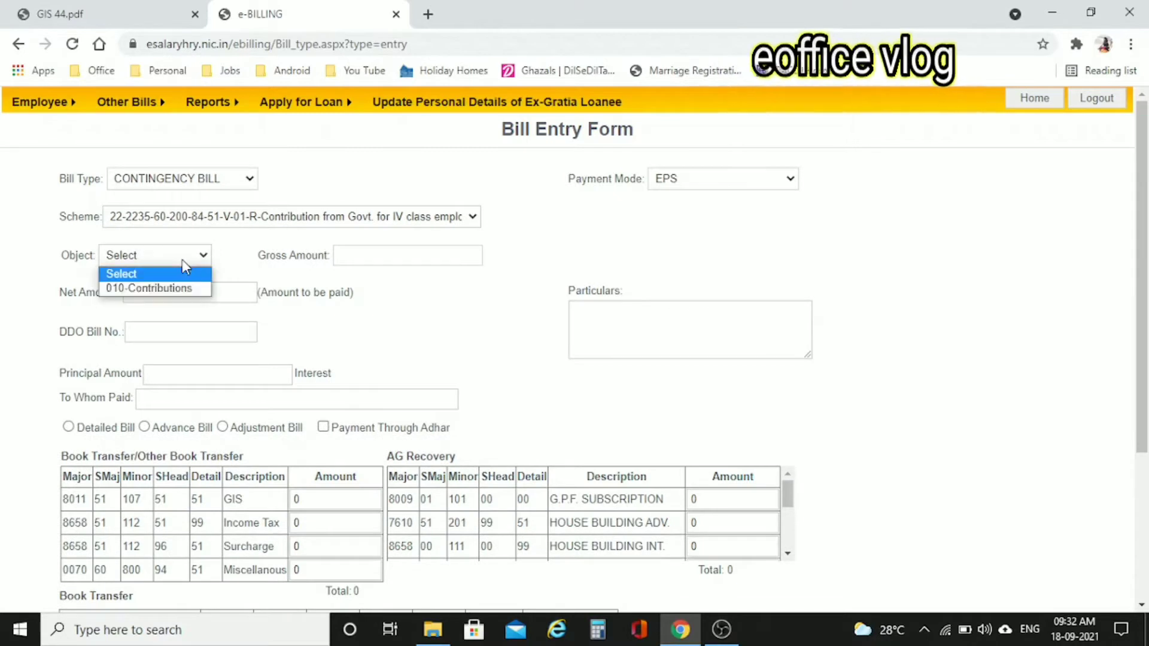
{"action": "left_click", "coordinate": [154, 290]}
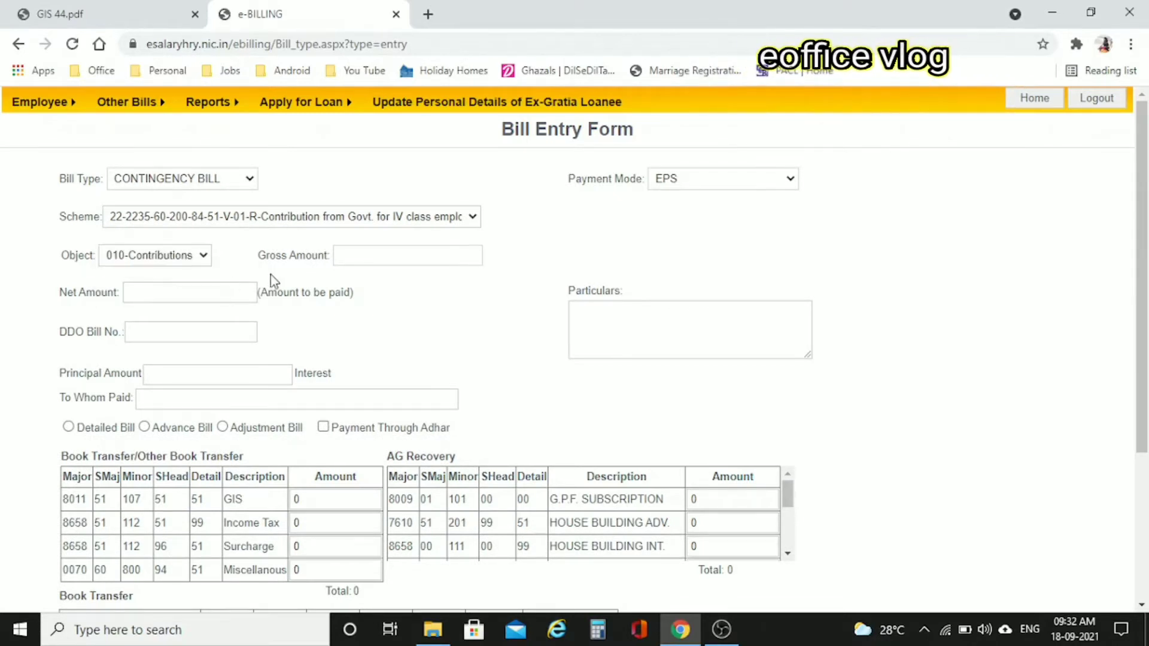
Set the bill's gross amount to 500 and its net amount to 0
{"action": "left_click", "coordinate": [388, 262]}
{"action": "type", "text": "500"}
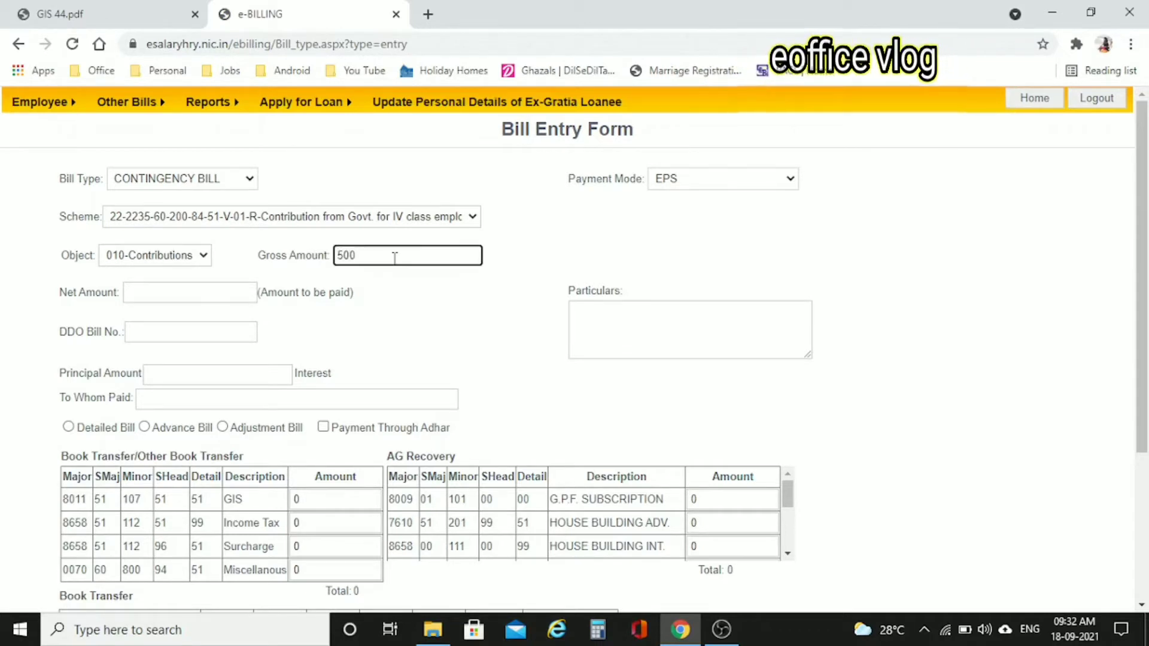
{"action": "left_click", "coordinate": [205, 300]}
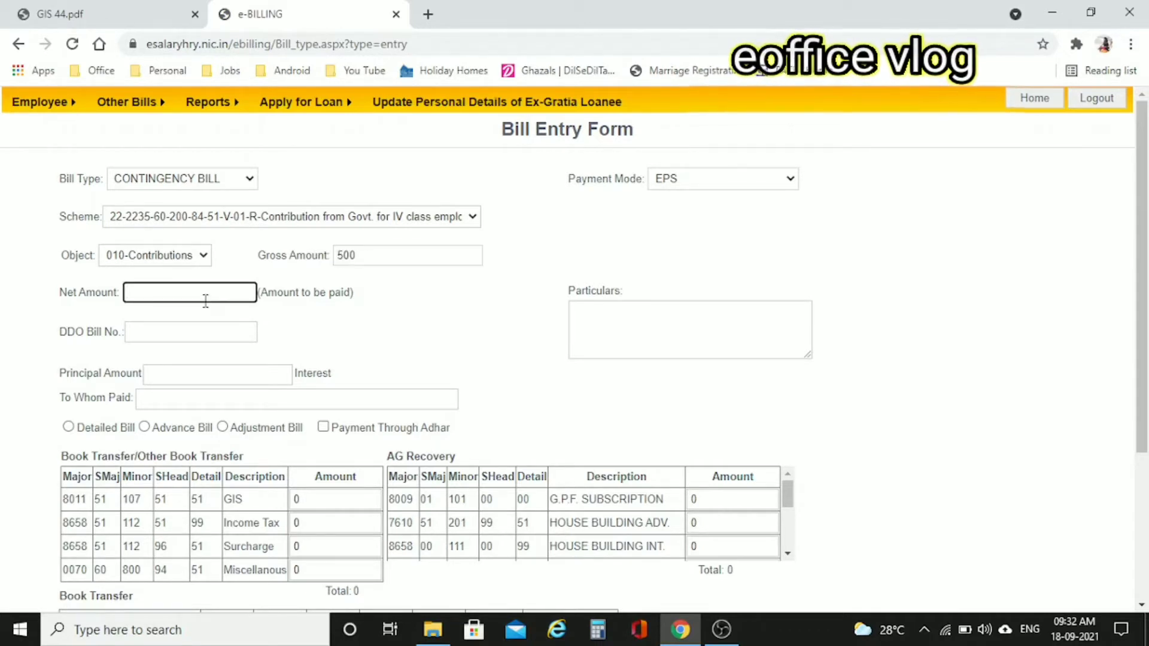
{"action": "type", "text": "0"}
{"action": "left_click", "coordinate": [457, 365]}
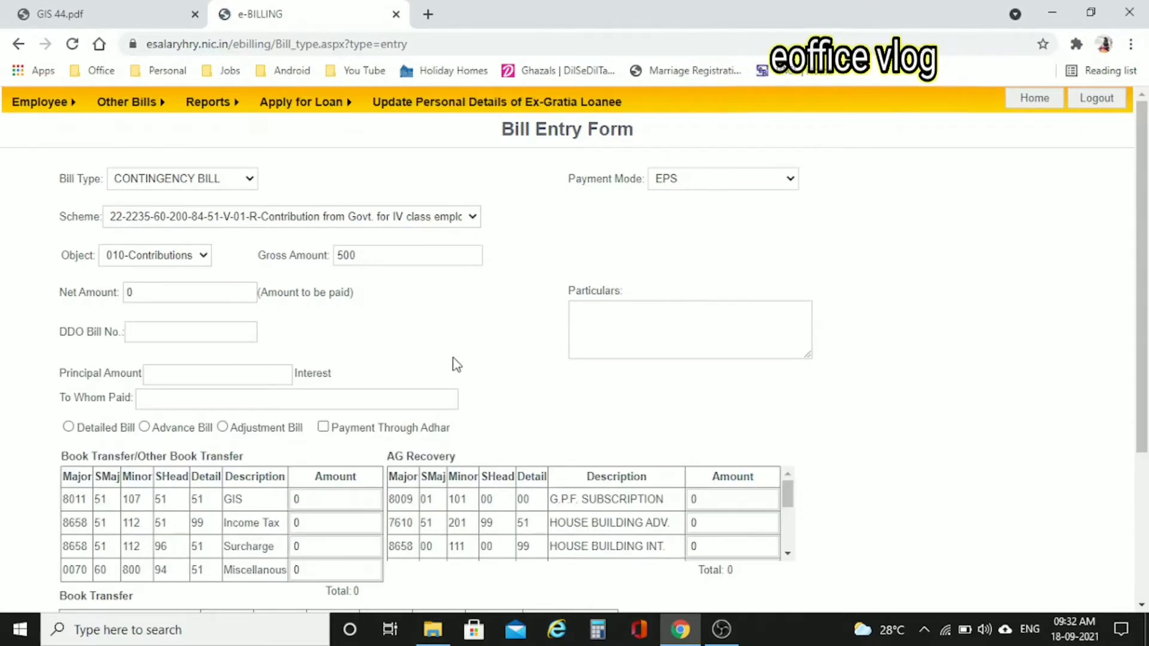
Enter 44 as the DDO bill number and 500 as the principal amount
{"action": "left_click", "coordinate": [178, 333]}
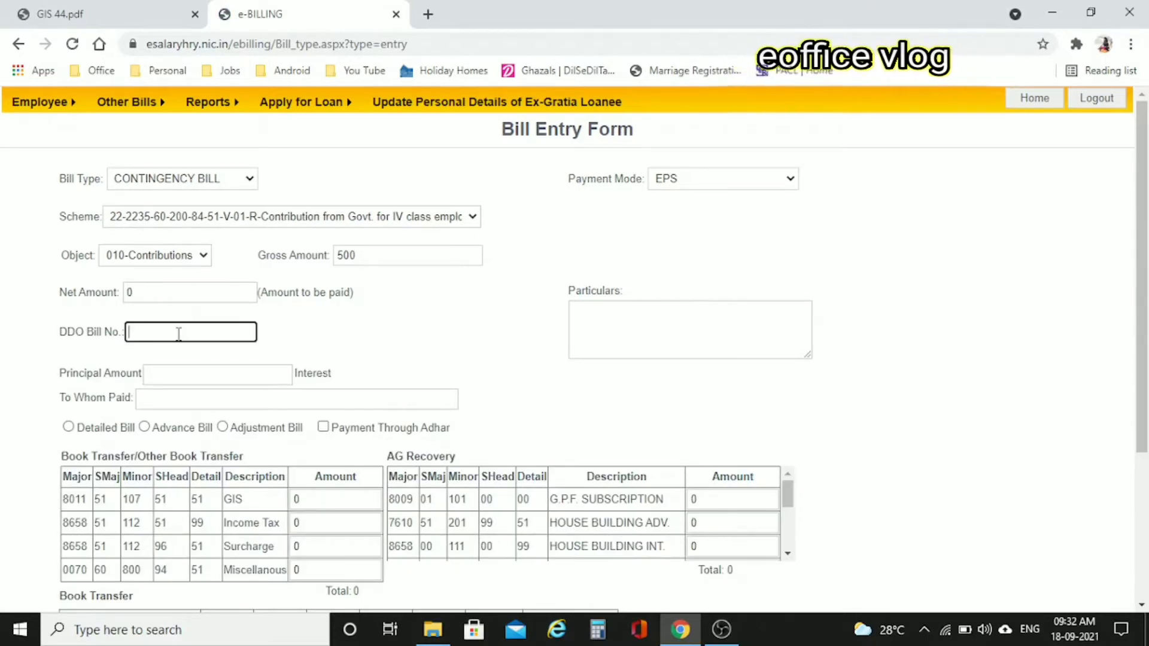
{"action": "type", "text": "44"}
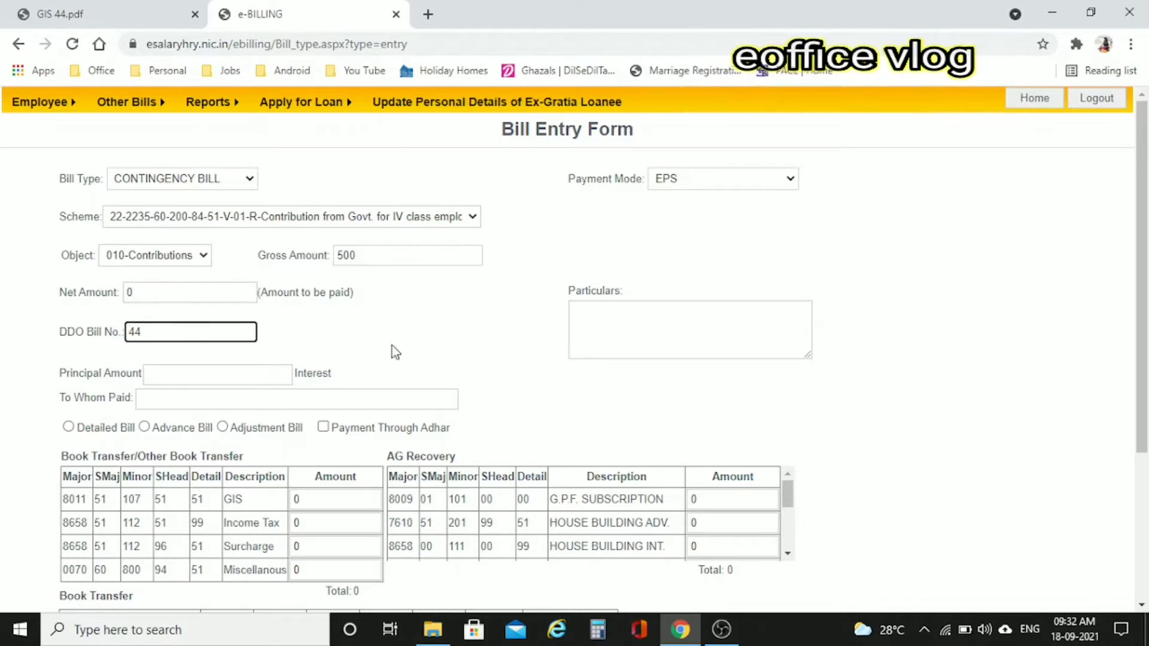
{"action": "left_click", "coordinate": [217, 371]}
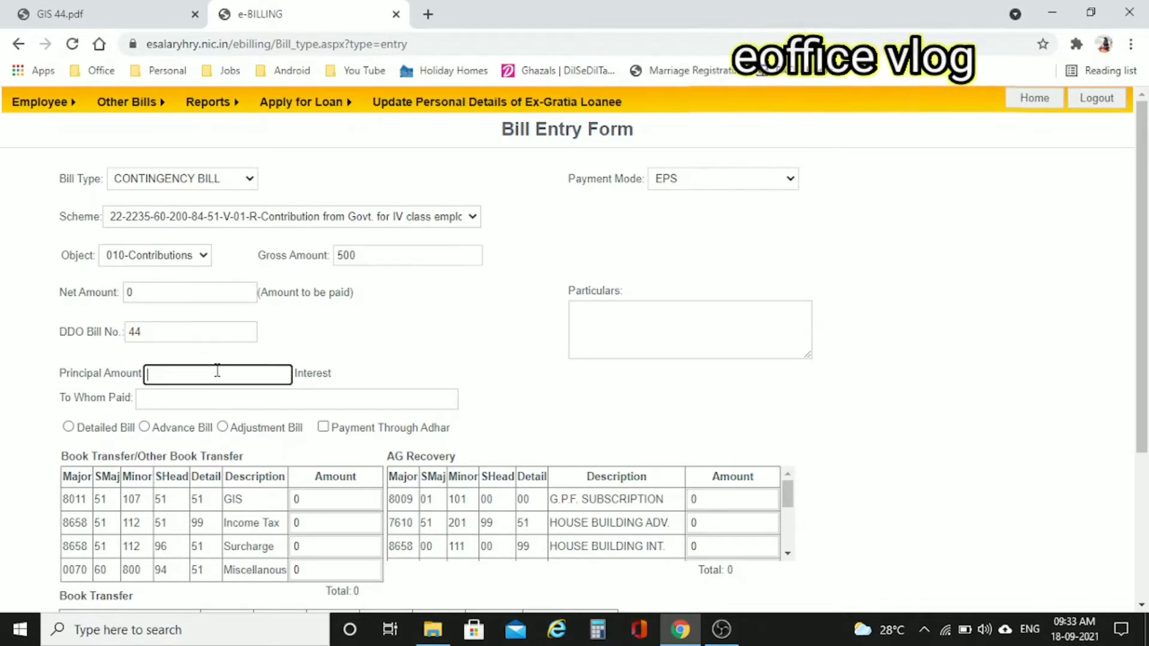
{"action": "type", "text": "500"}
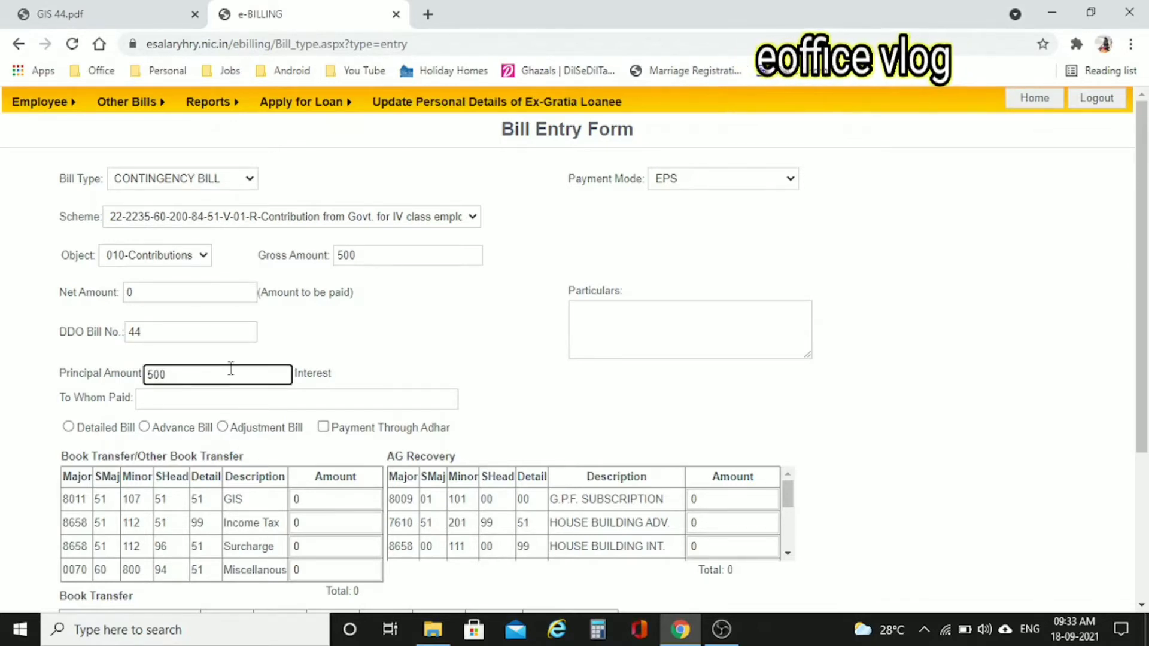
{"action": "left_click", "coordinate": [403, 351]}
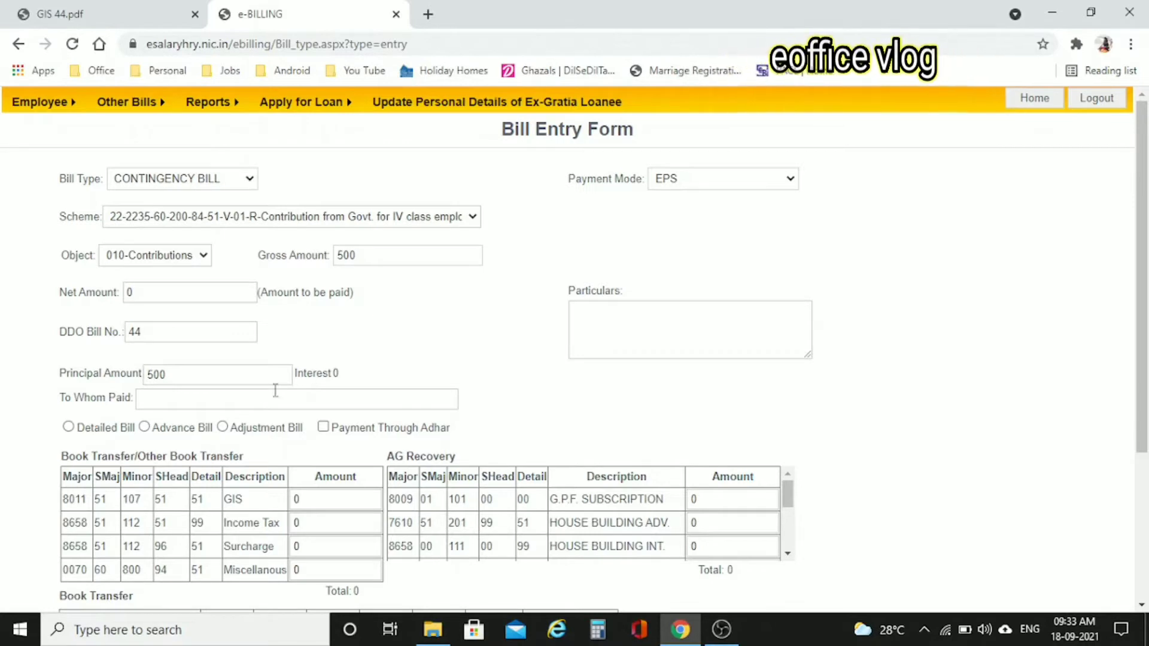
Enter the payee name, write particulars "GIS Government Contribution for Class IV" followed by the payee name, and mark it as a Detailed Bill
{"action": "left_click", "coordinate": [226, 403]}
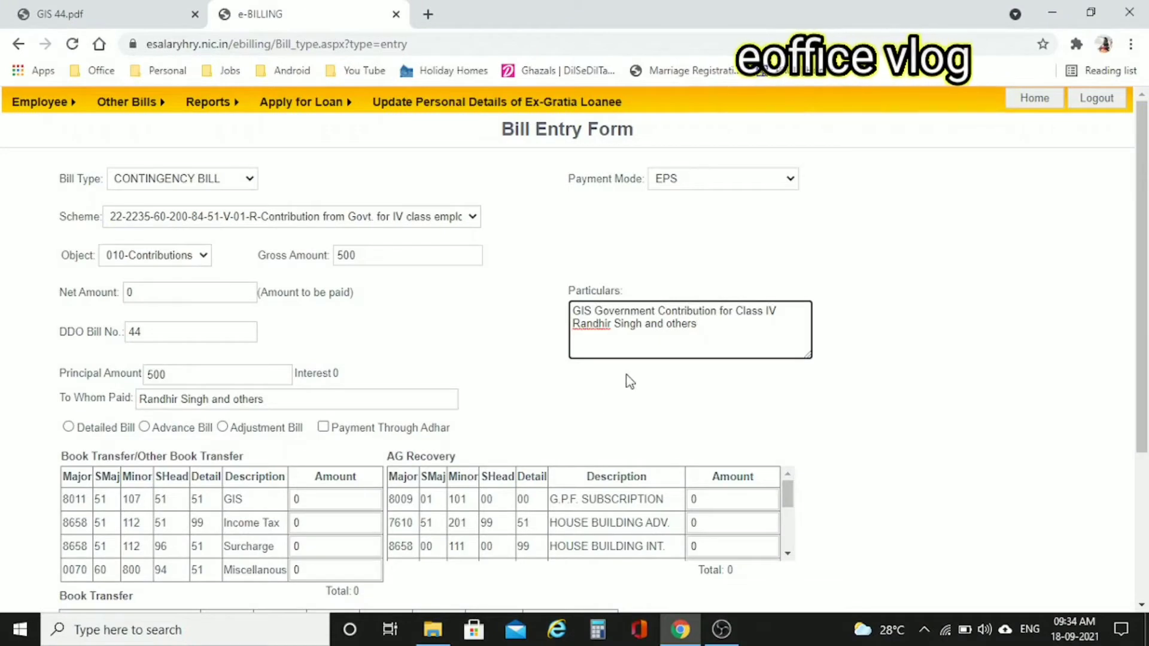
{"action": "scroll", "coordinate": [685, 387], "scroll_direction": "down", "scroll_amount": 2}
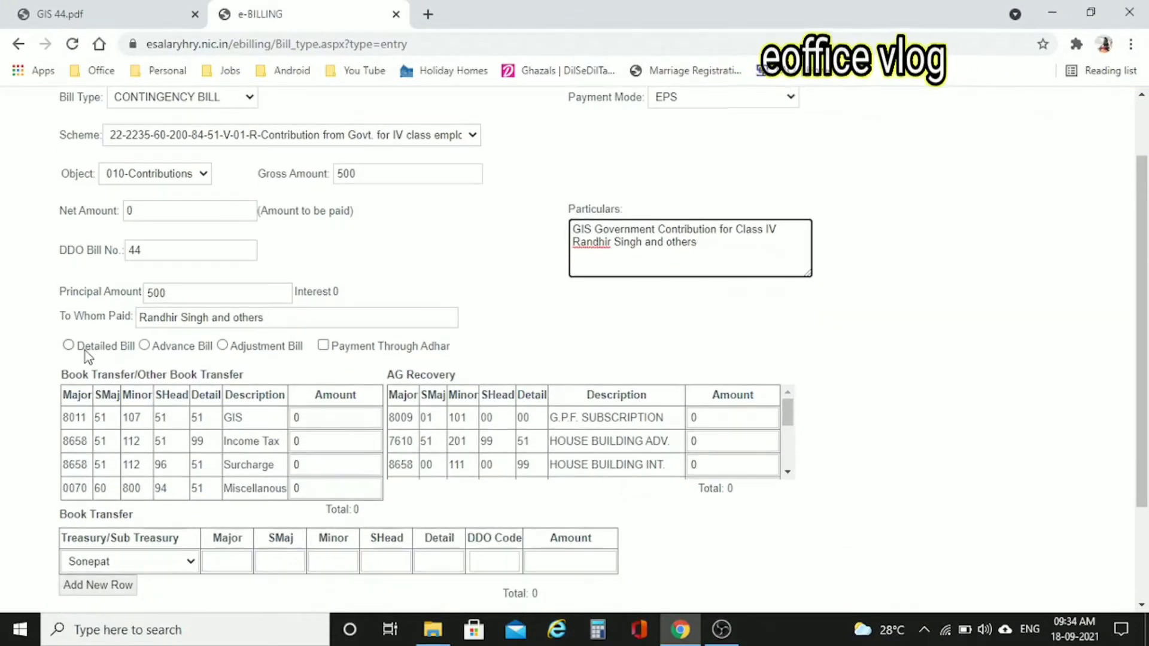
{"action": "left_click", "coordinate": [69, 347]}
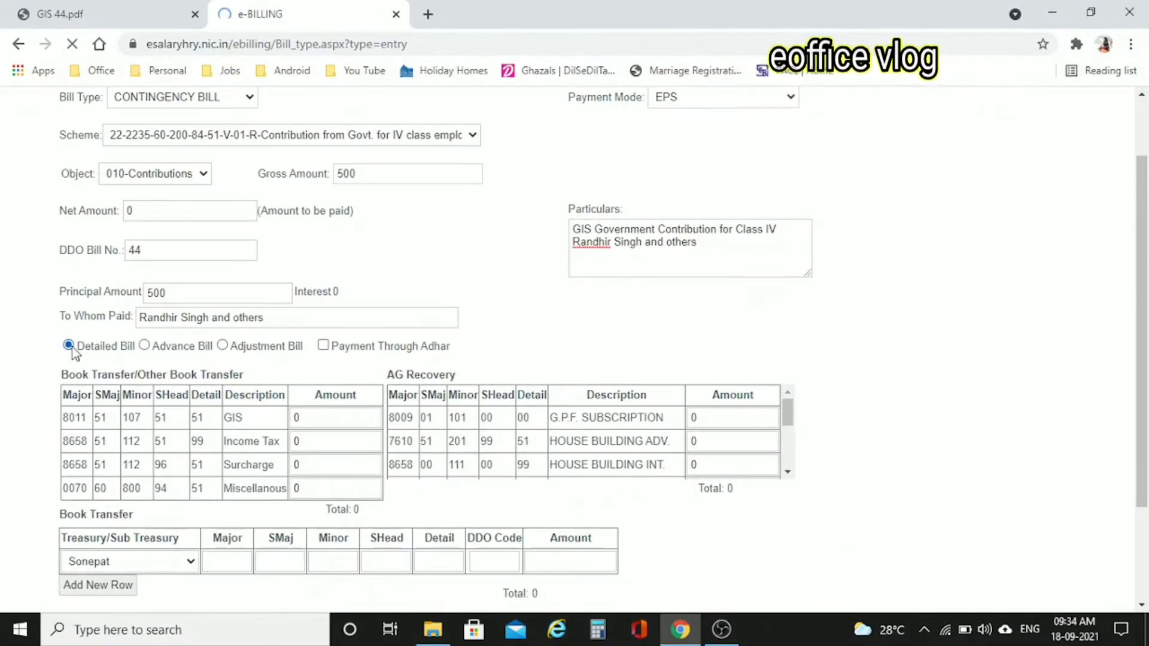
{"action": "scroll", "coordinate": [684, 412], "scroll_direction": "down", "scroll_amount": 5}
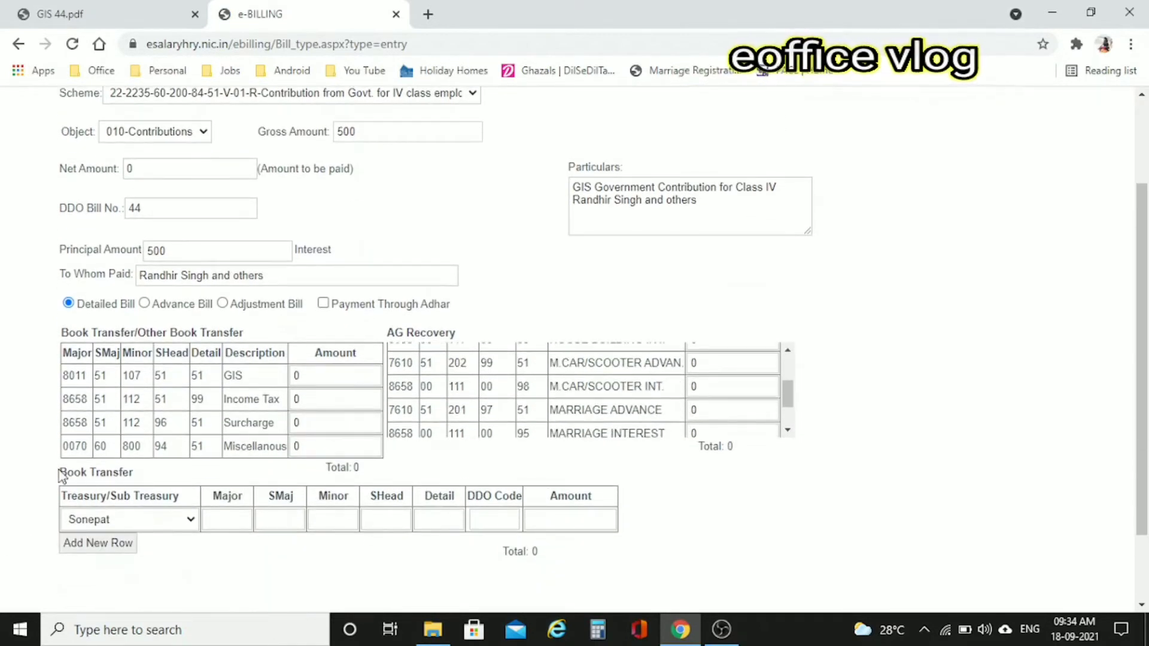
{"action": "left_click_drag", "start_coordinate": [60, 472], "coordinate": [137, 474]}
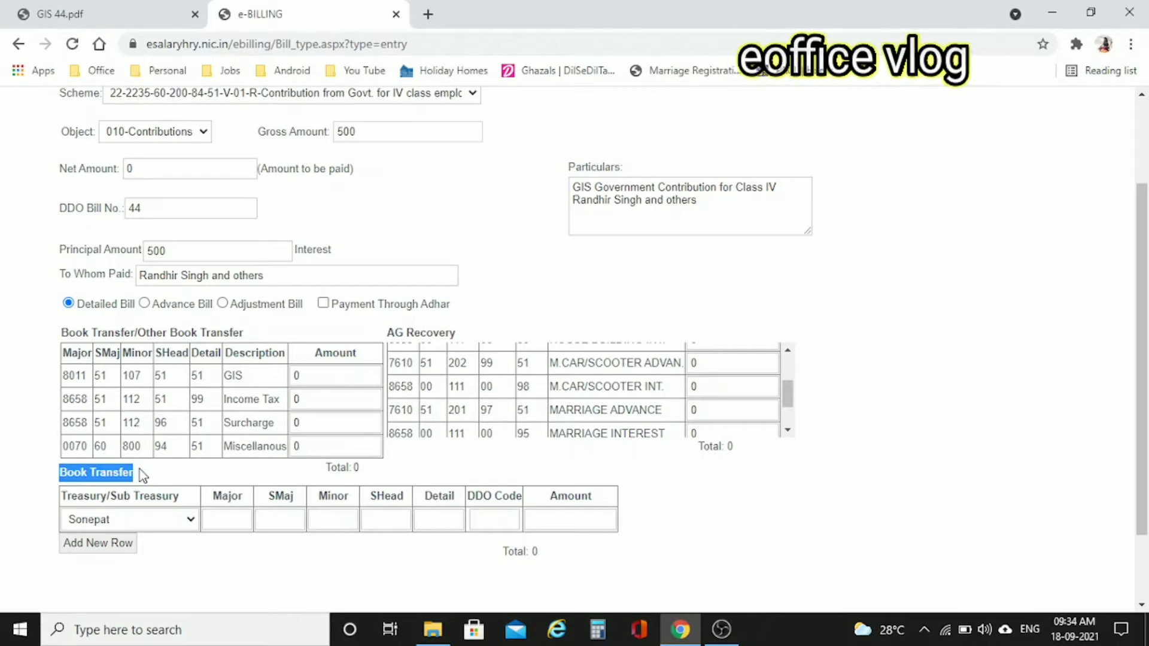
{"action": "left_click", "coordinate": [201, 476]}
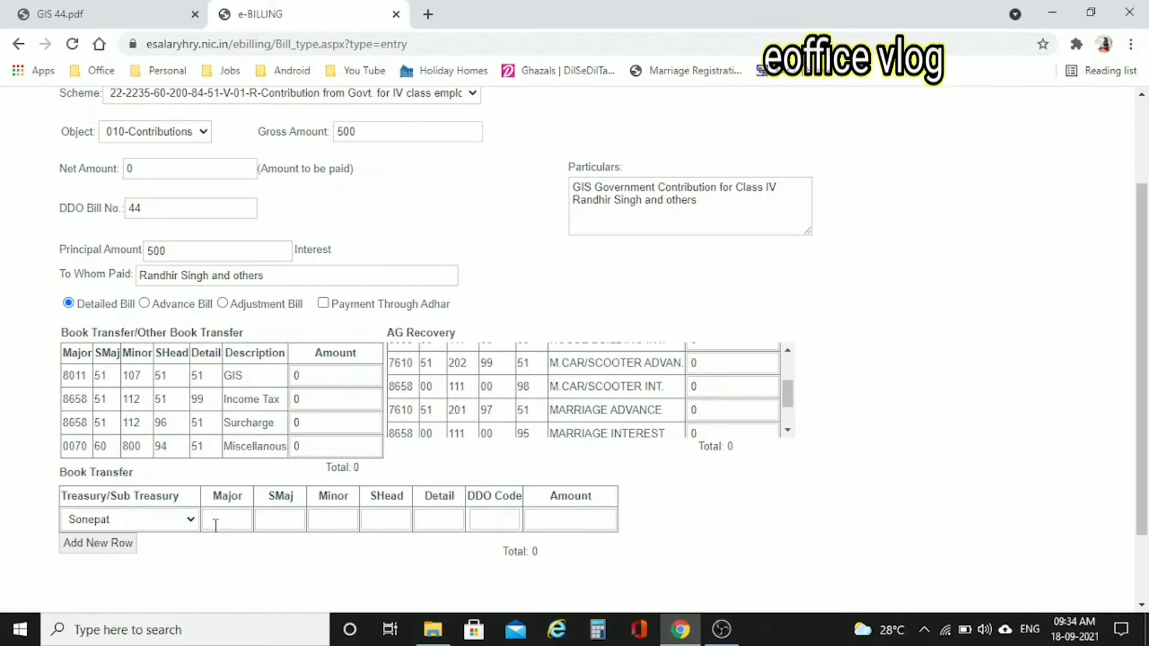
{"action": "left_click", "coordinate": [152, 9]}
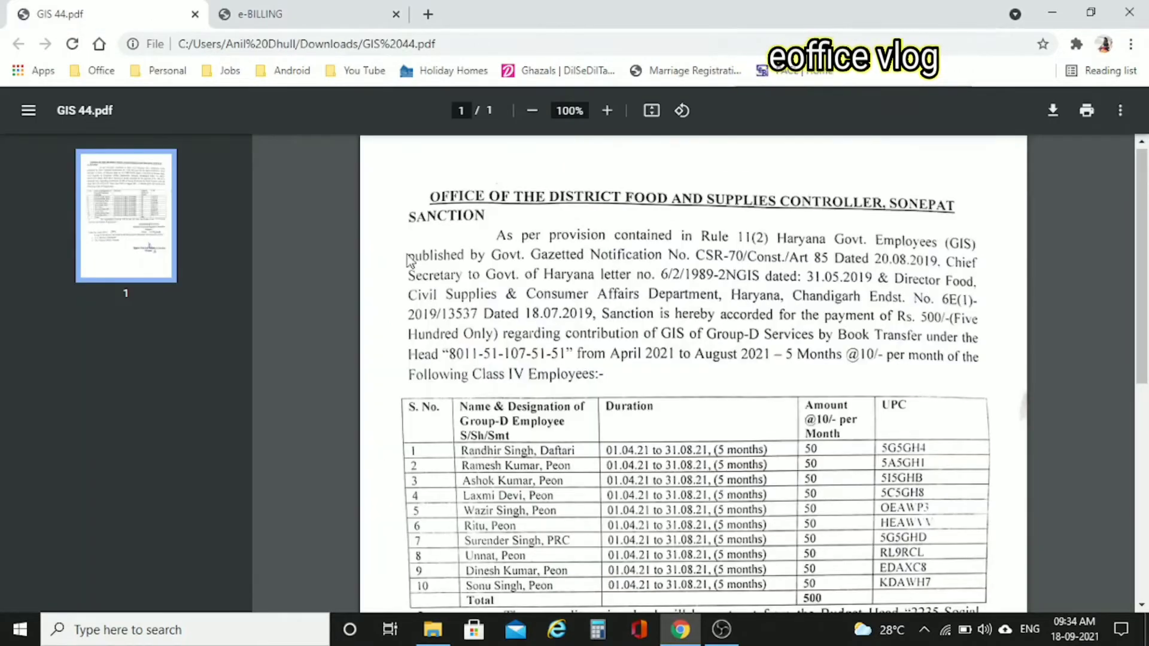
{"action": "left_click_drag", "start_coordinate": [449, 353], "coordinate": [564, 353]}
{"action": "key", "text": "ctrl+Tab"}
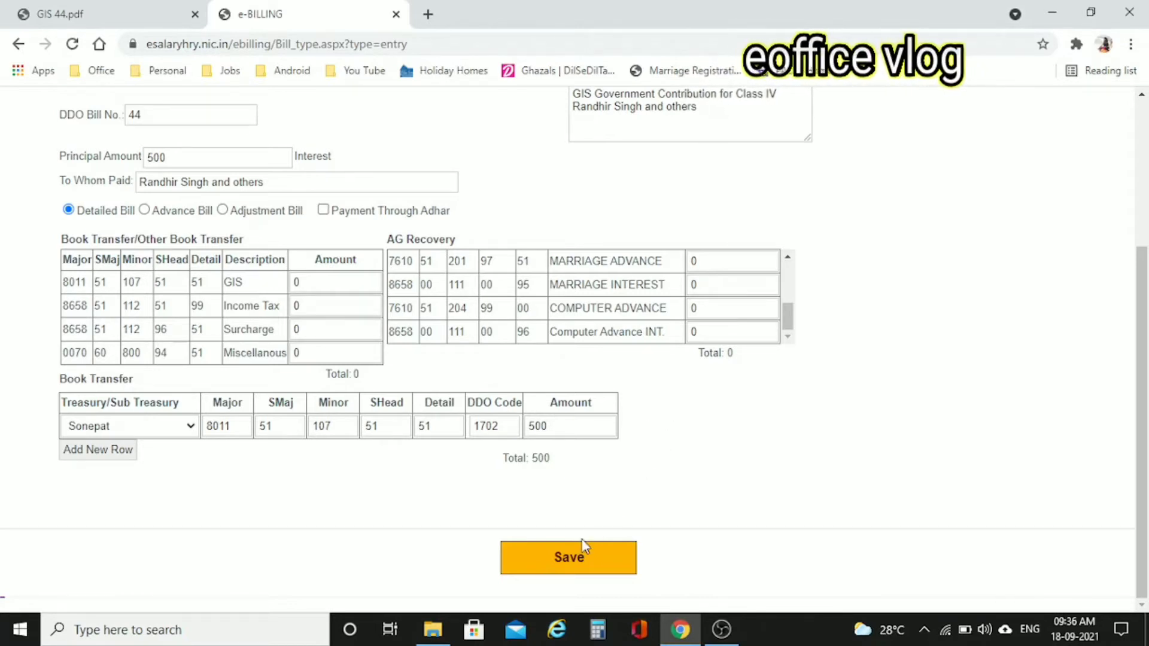
{"action": "left_click", "coordinate": [570, 559]}
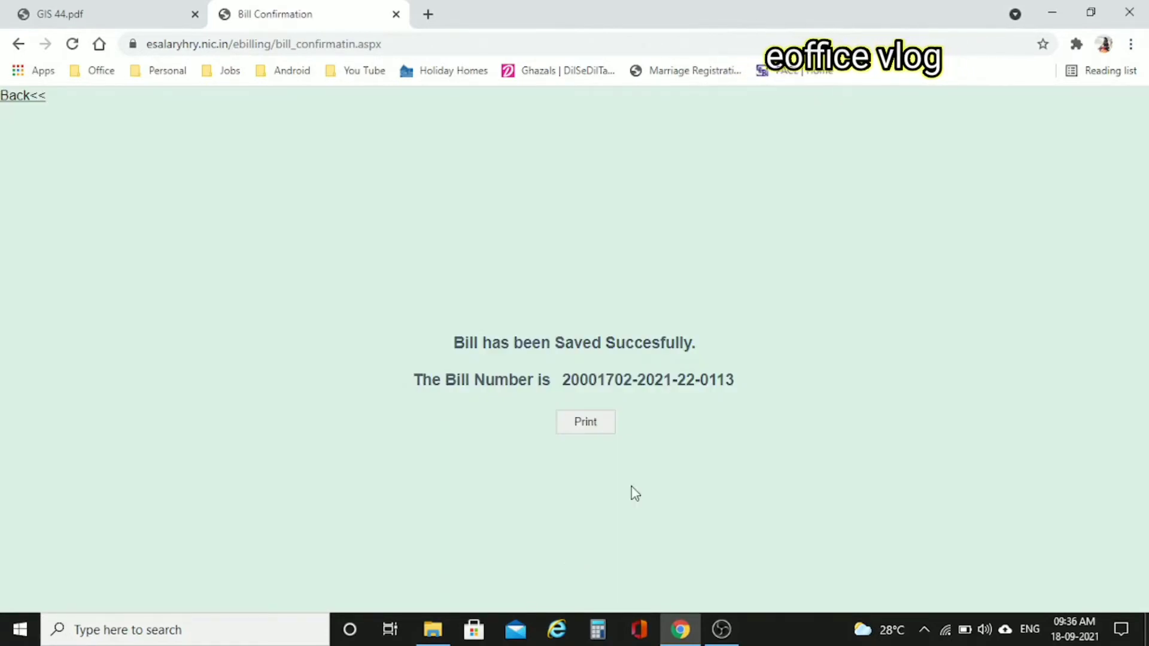
Generate the saved bill's printouts and review the challan and the contingency bill
{"action": "left_click", "coordinate": [586, 422]}
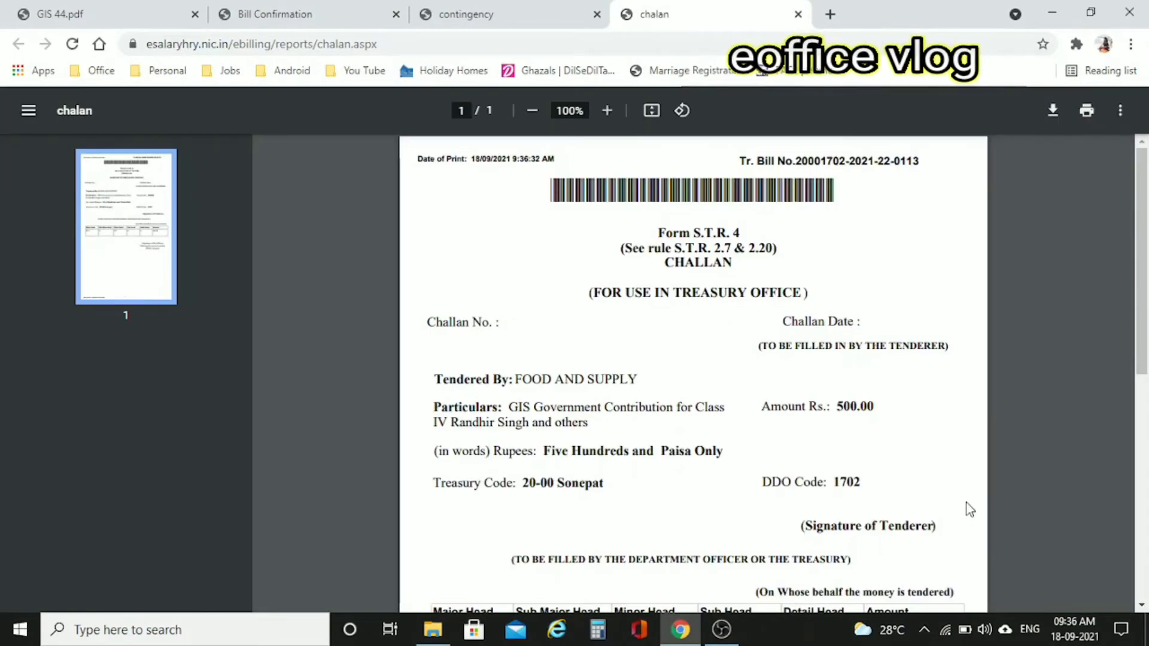
{"action": "scroll", "coordinate": [970, 510], "scroll_direction": "down", "scroll_amount": 5}
{"action": "scroll", "coordinate": [969, 509], "scroll_direction": "up", "scroll_amount": 5}
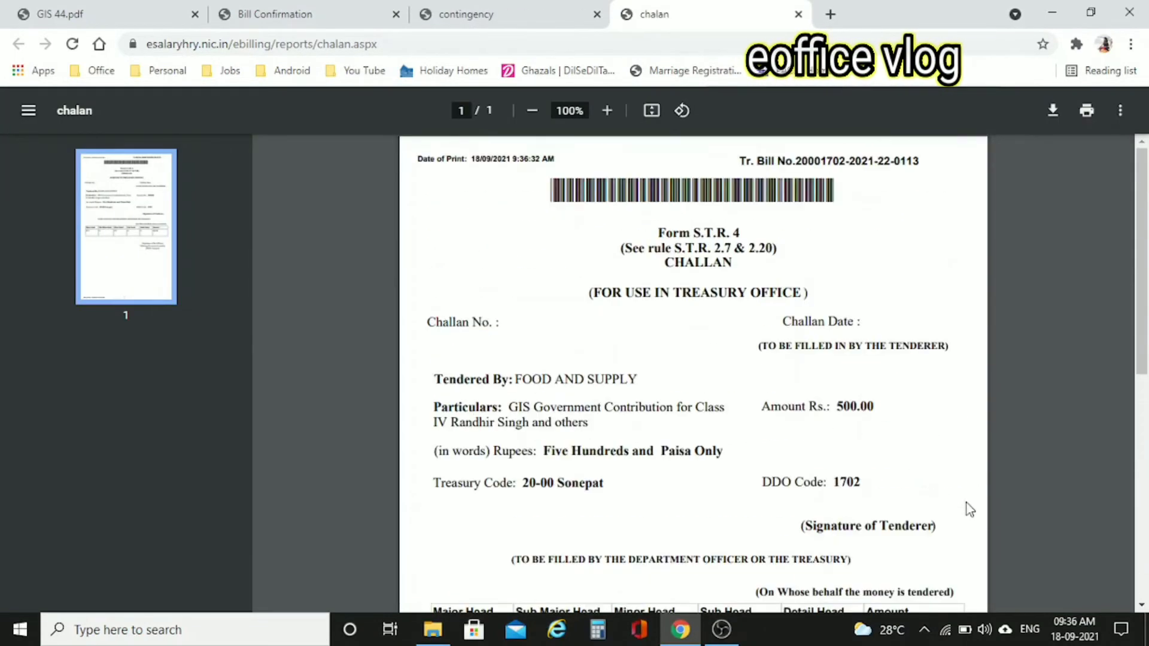
{"action": "left_click", "coordinate": [570, 8]}
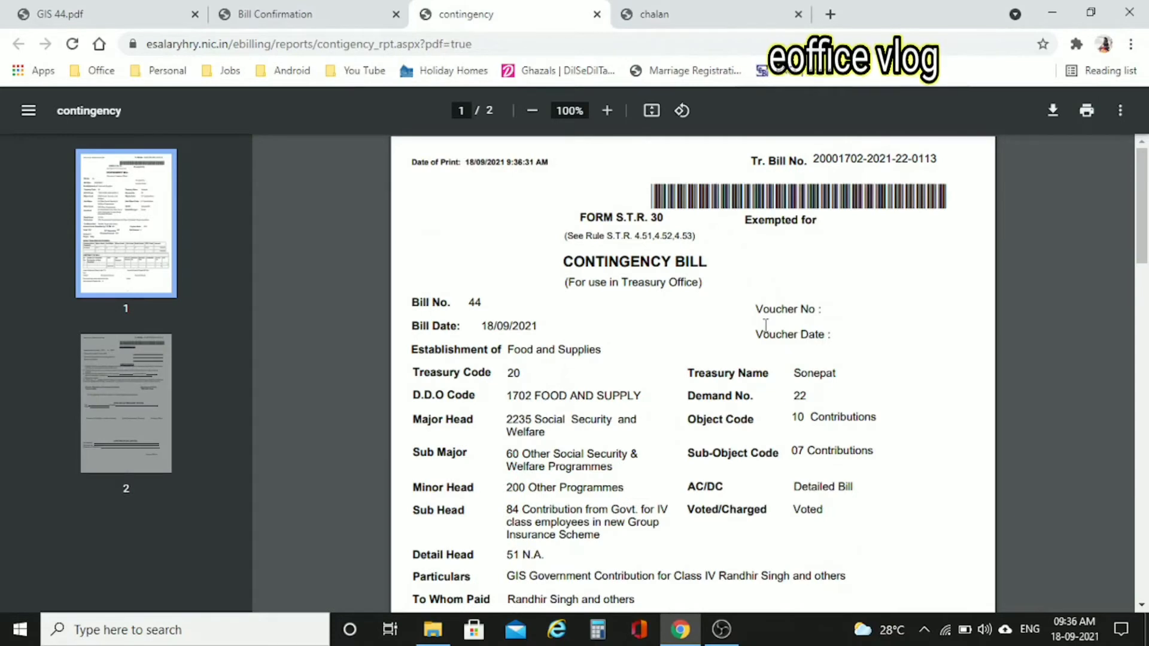
{"action": "scroll", "coordinate": [766, 327], "scroll_direction": "down", "scroll_amount": 4}
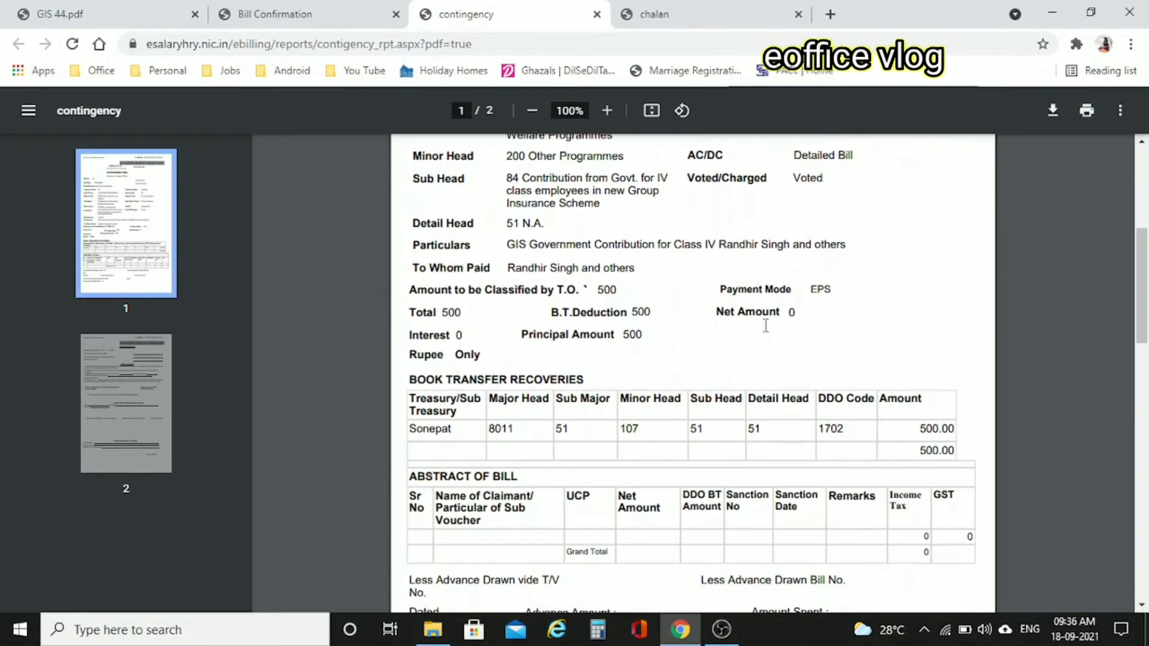
{"action": "scroll", "coordinate": [766, 327], "scroll_direction": "up", "scroll_amount": 4}
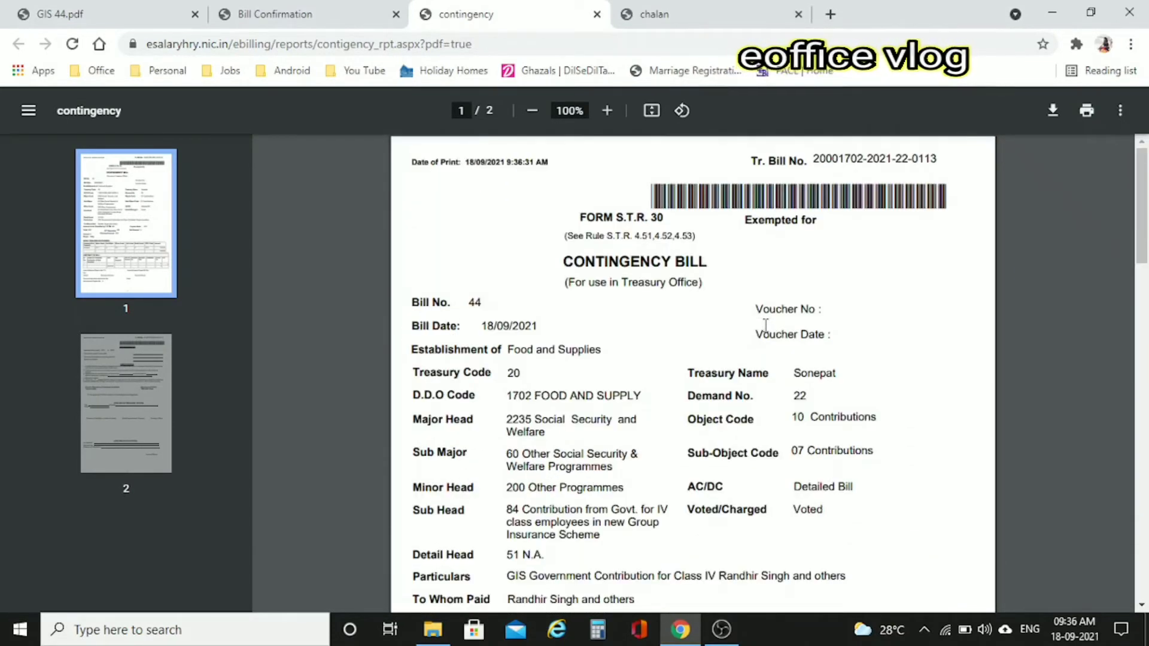
Close the challan and contingency bill printouts and return from the bill confirmation to the e-Billing home page
{"action": "left_click", "coordinate": [719, 8]}
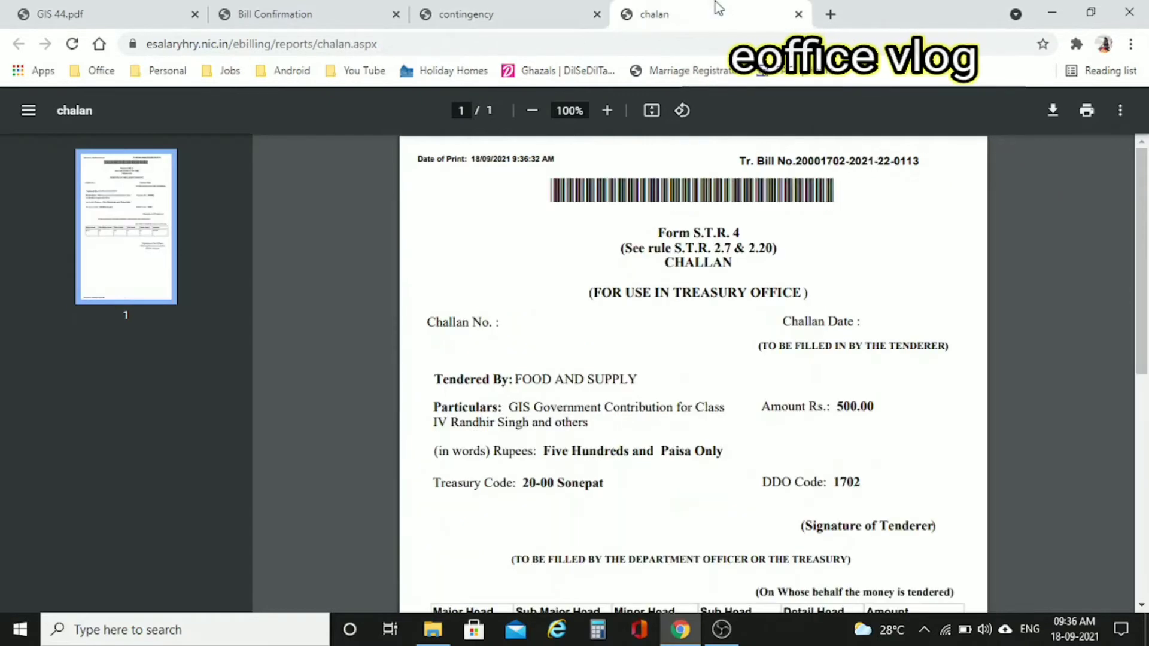
{"action": "left_click", "coordinate": [799, 14]}
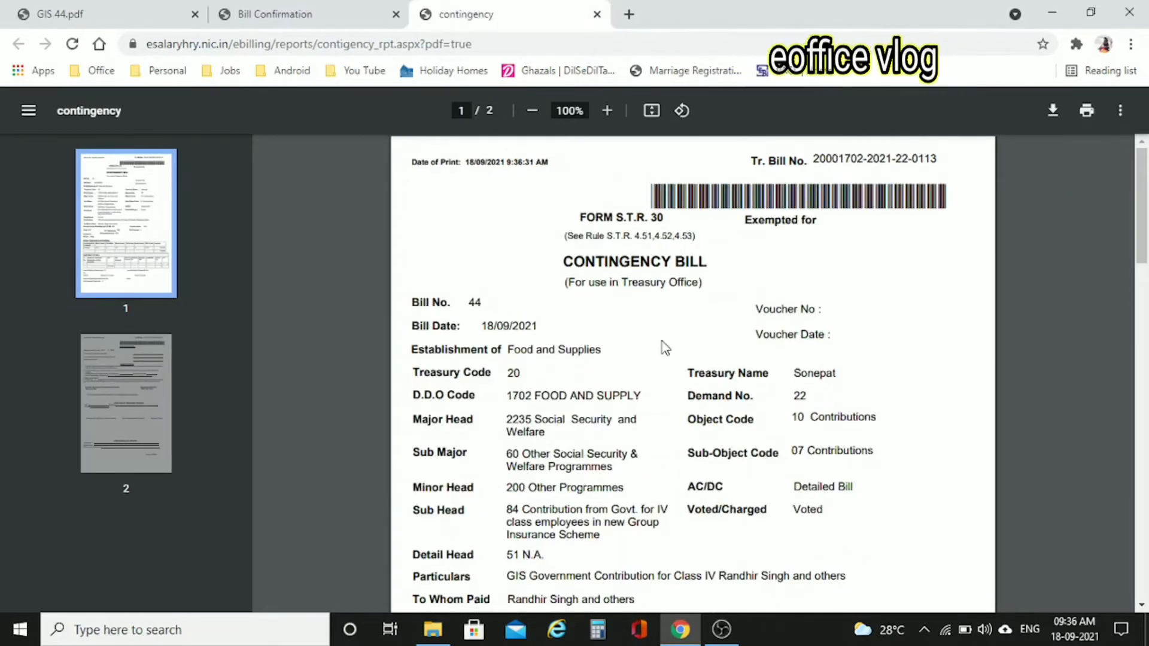
{"action": "left_click", "coordinate": [597, 14]}
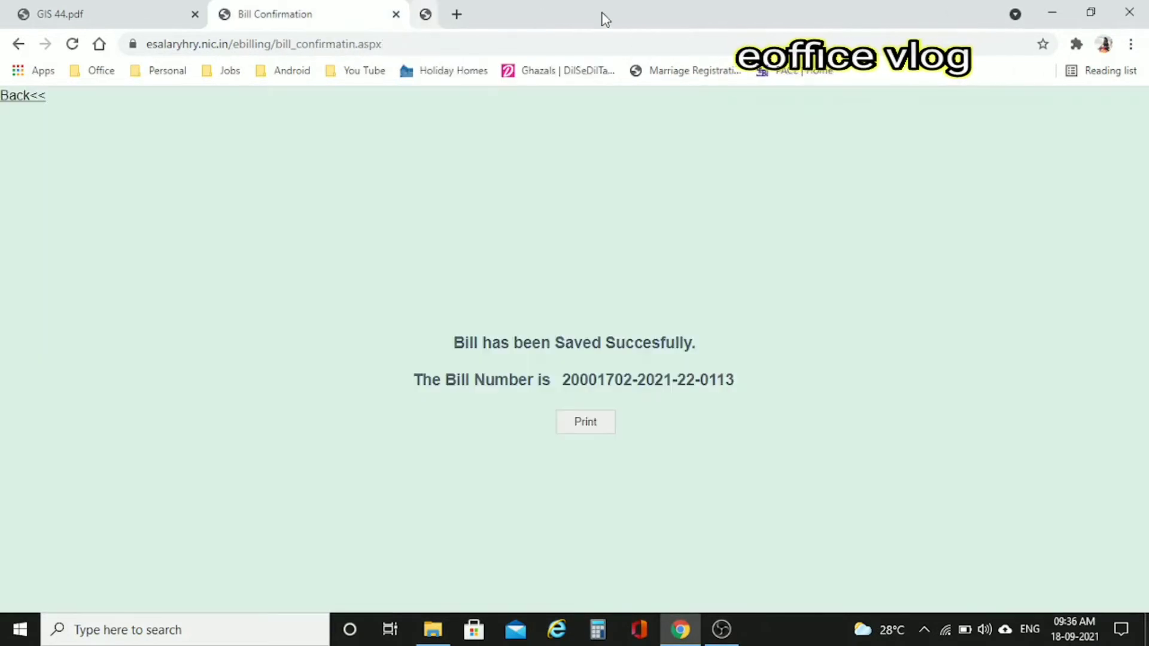
{"action": "left_click", "coordinate": [28, 97]}
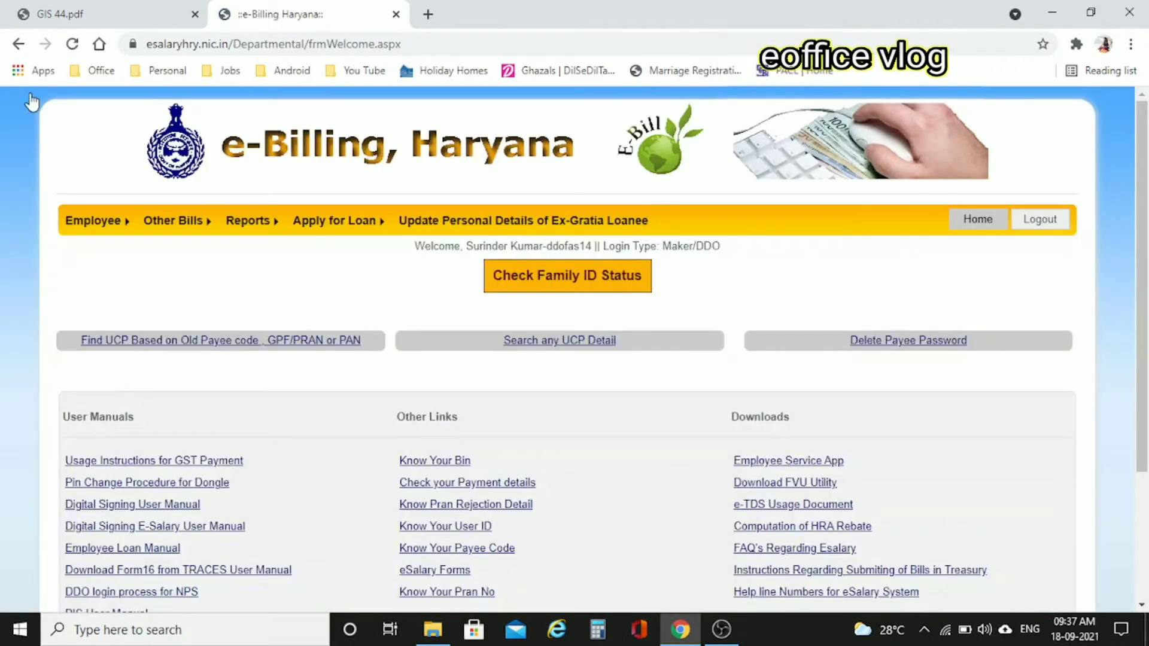
Reopen the PDF printouts of the saved GIS Government Contribution bill from the other bill reports, and close them after viewing
{"action": "mouse_move", "coordinate": [251, 228]}
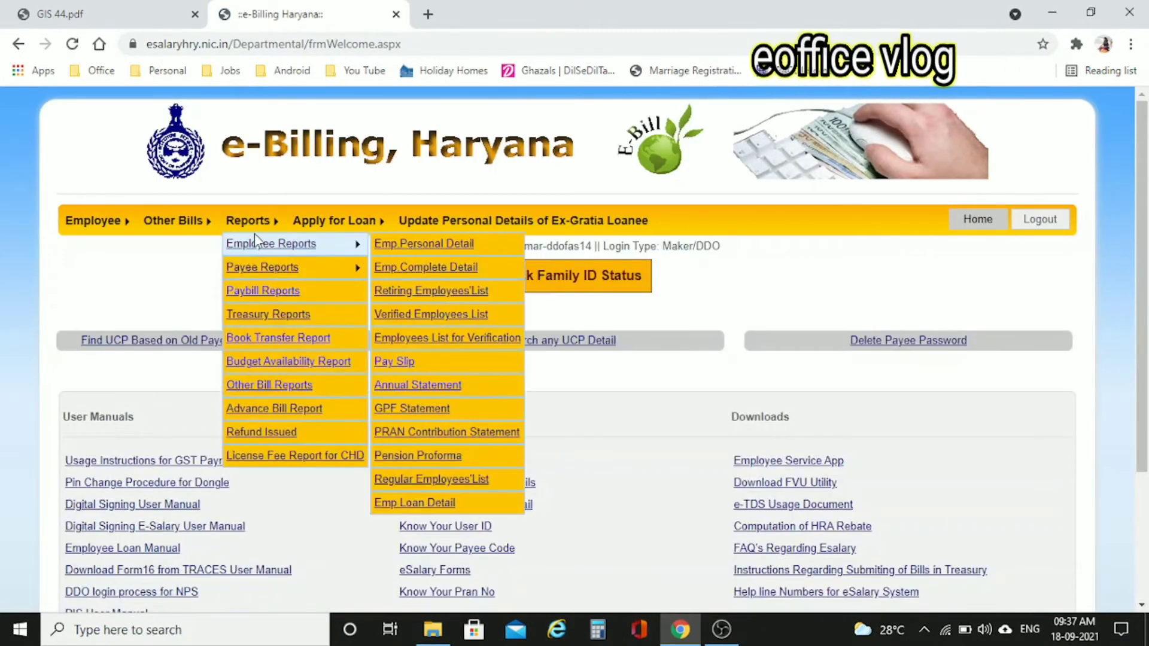
{"action": "left_click", "coordinate": [275, 386]}
{"action": "left_click", "coordinate": [510, 165]}
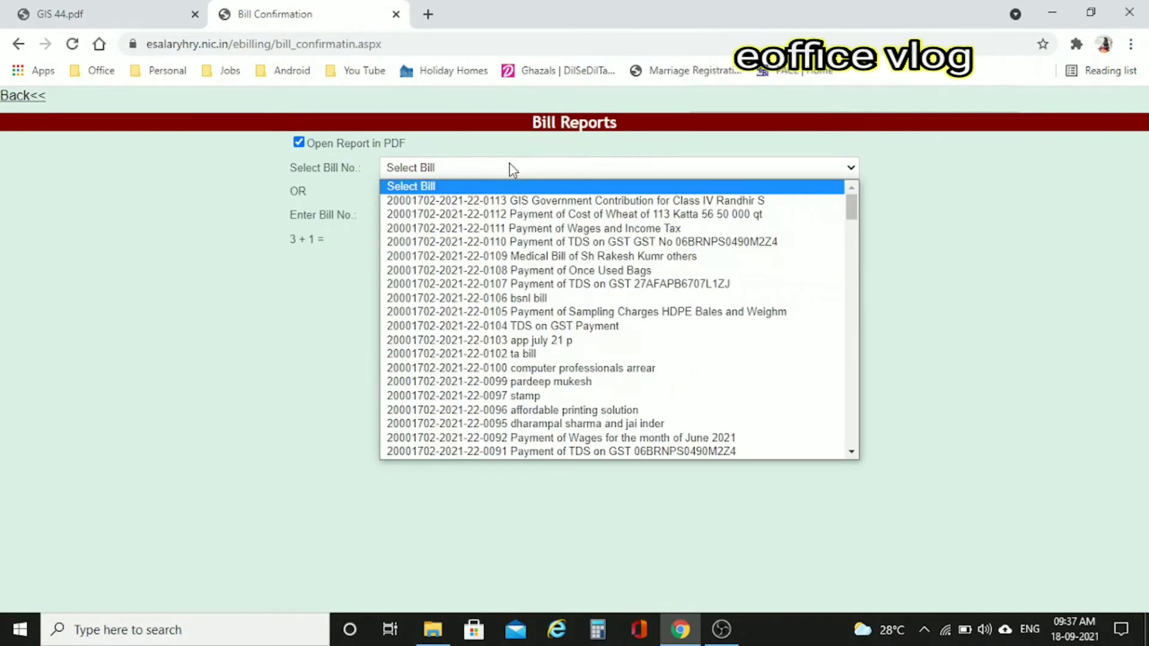
{"action": "left_click", "coordinate": [507, 200]}
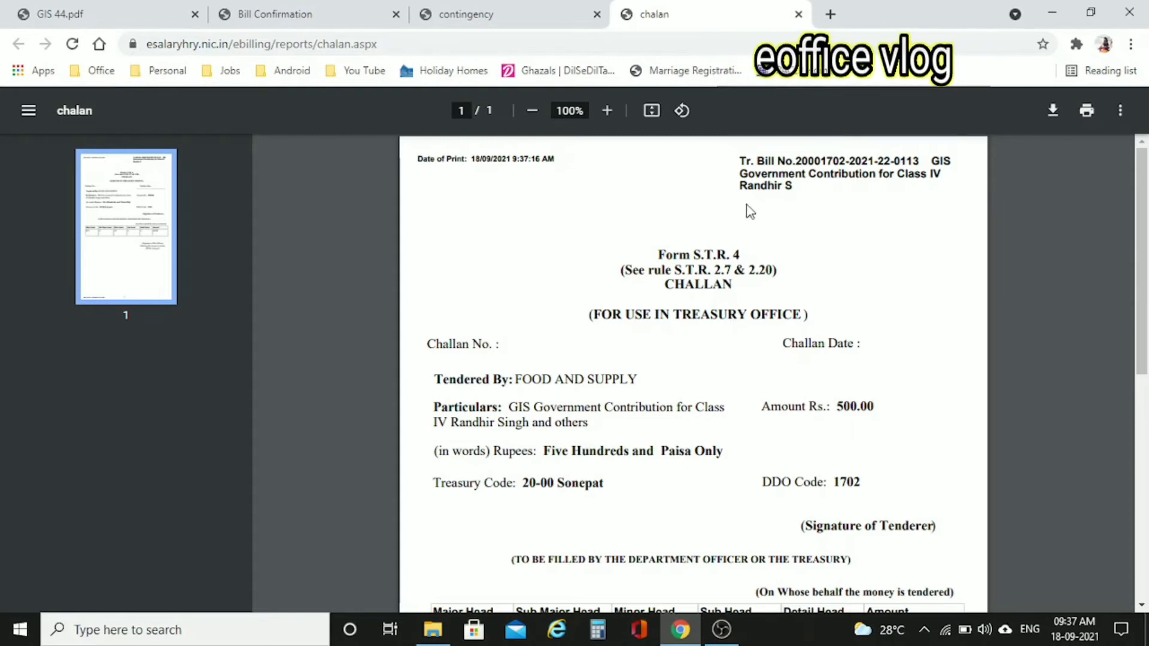
{"action": "left_click", "coordinate": [799, 14]}
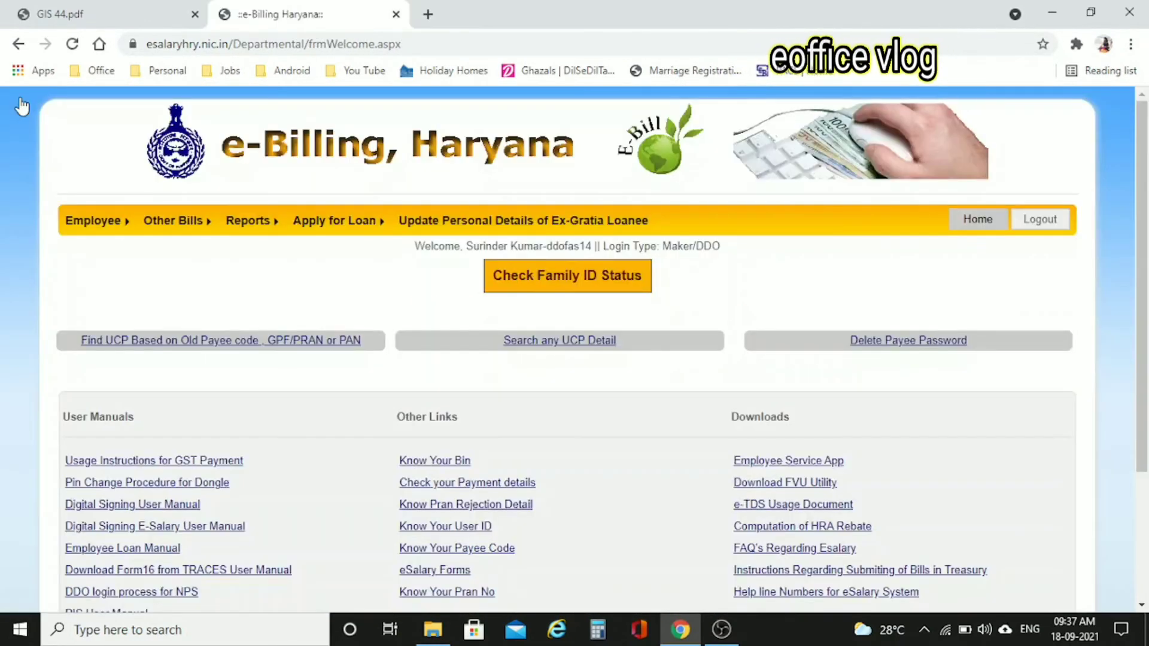
Upload GIS 44.pdf as the sanction file for the GIS Government Contribution for Class IV bill
{"action": "mouse_move", "coordinate": [173, 222]}
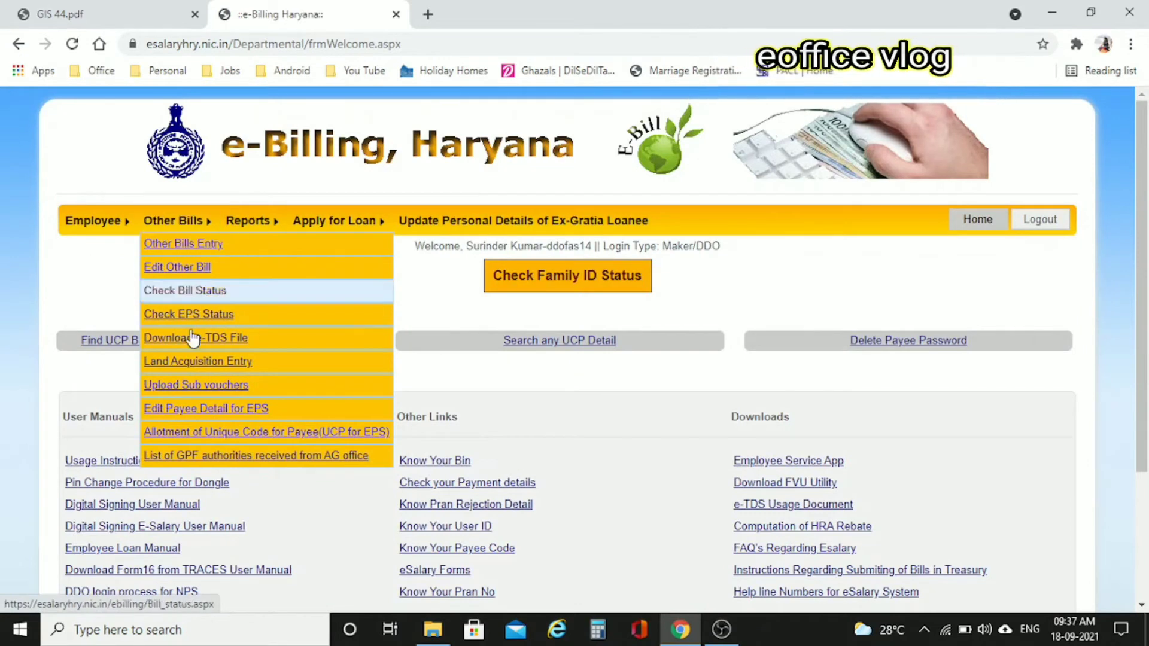
{"action": "left_click", "coordinate": [198, 386]}
{"action": "left_click", "coordinate": [514, 333]}
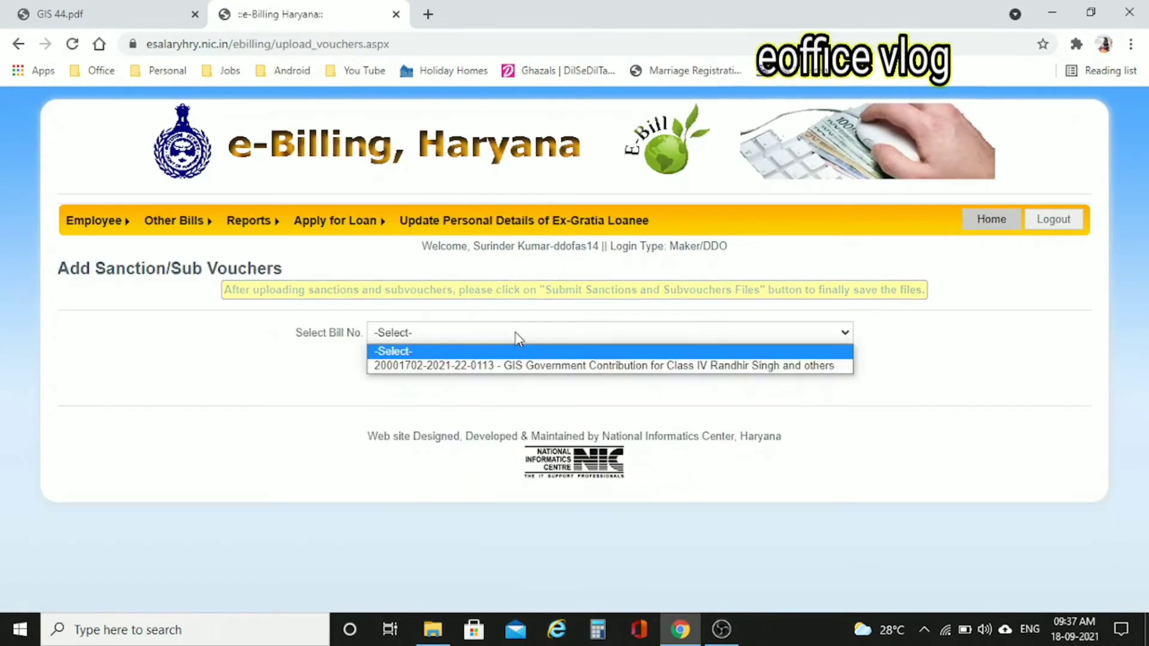
{"action": "left_click", "coordinate": [519, 366]}
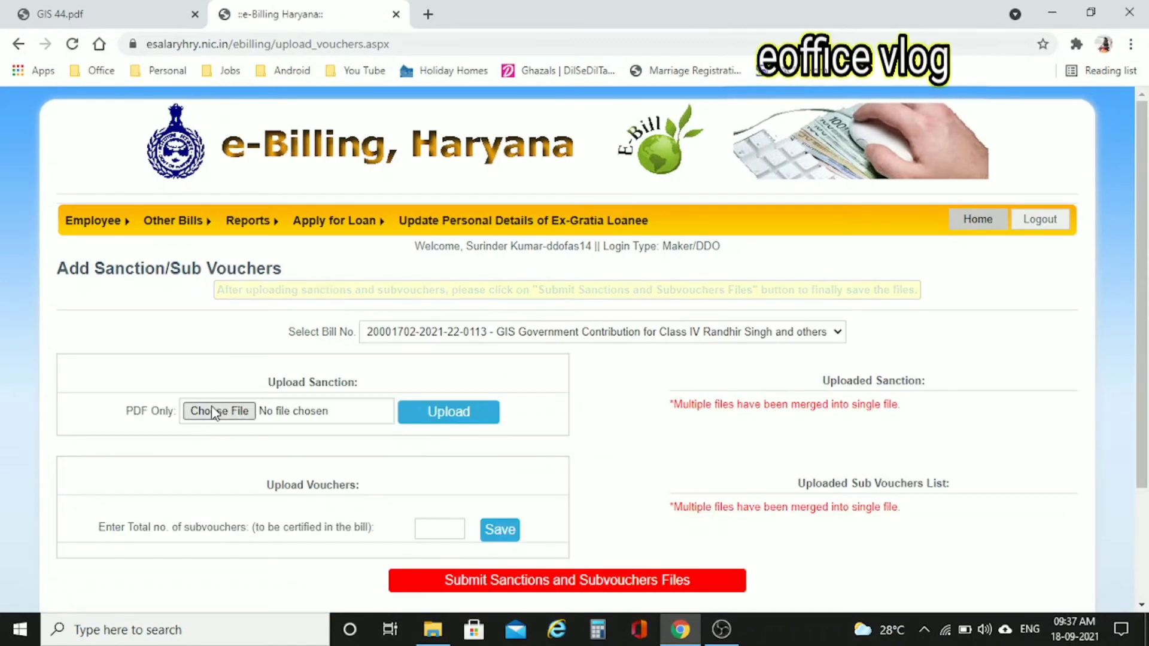
{"action": "left_click", "coordinate": [215, 412]}
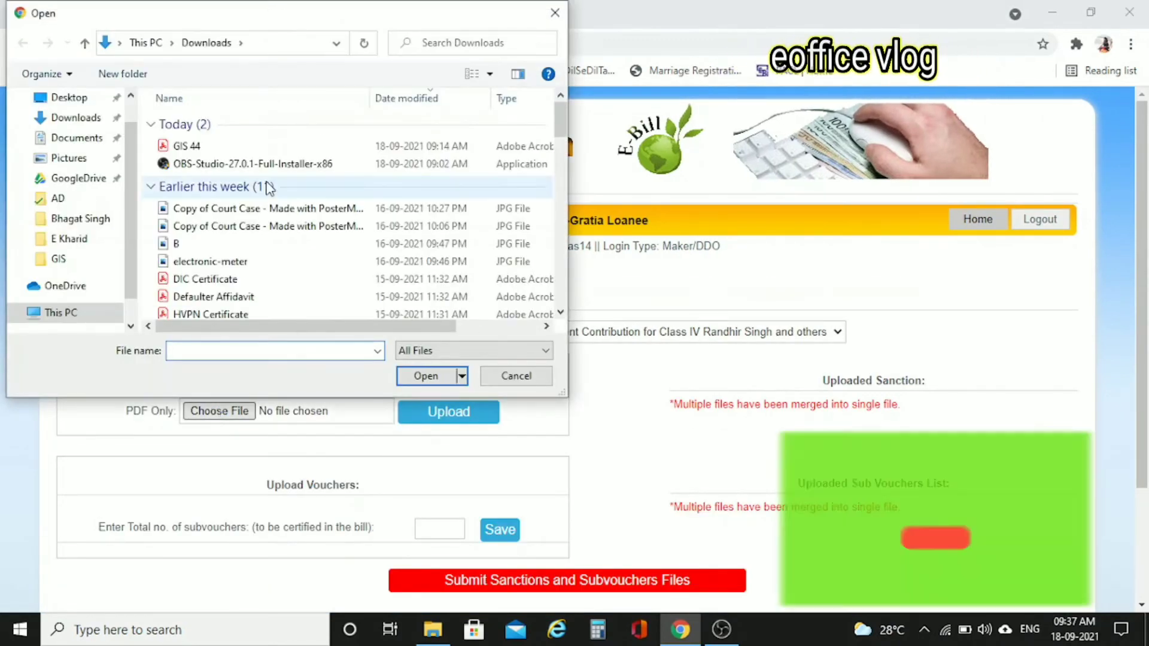
{"action": "double_click", "coordinate": [180, 147]}
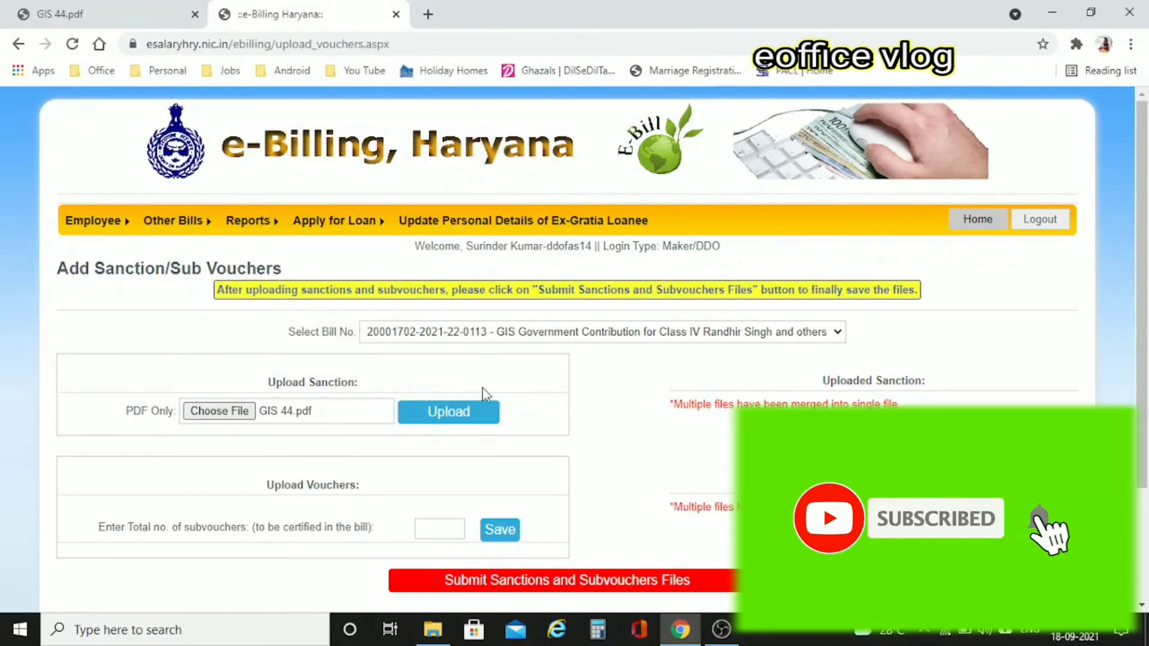
{"action": "left_click", "coordinate": [456, 412]}
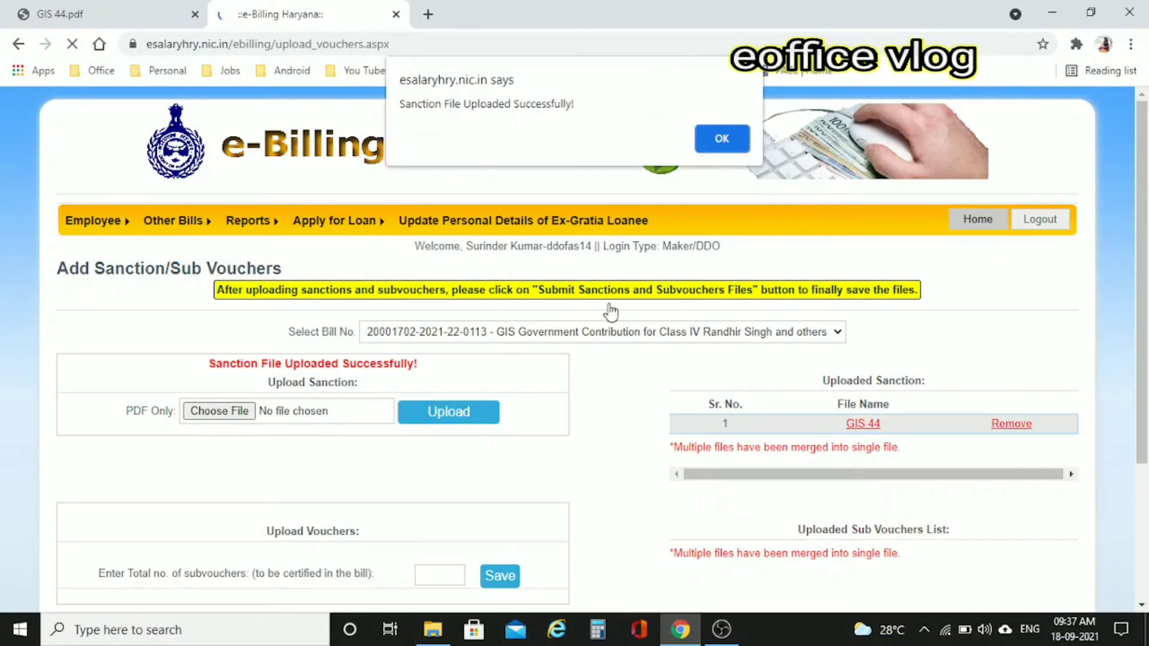
{"action": "left_click", "coordinate": [704, 137]}
Submit the sanction and subvoucher files for the GIS contribution bill, leaving the number of subvouchers blank
{"action": "scroll", "coordinate": [336, 347], "scroll_direction": "down", "scroll_amount": 3}
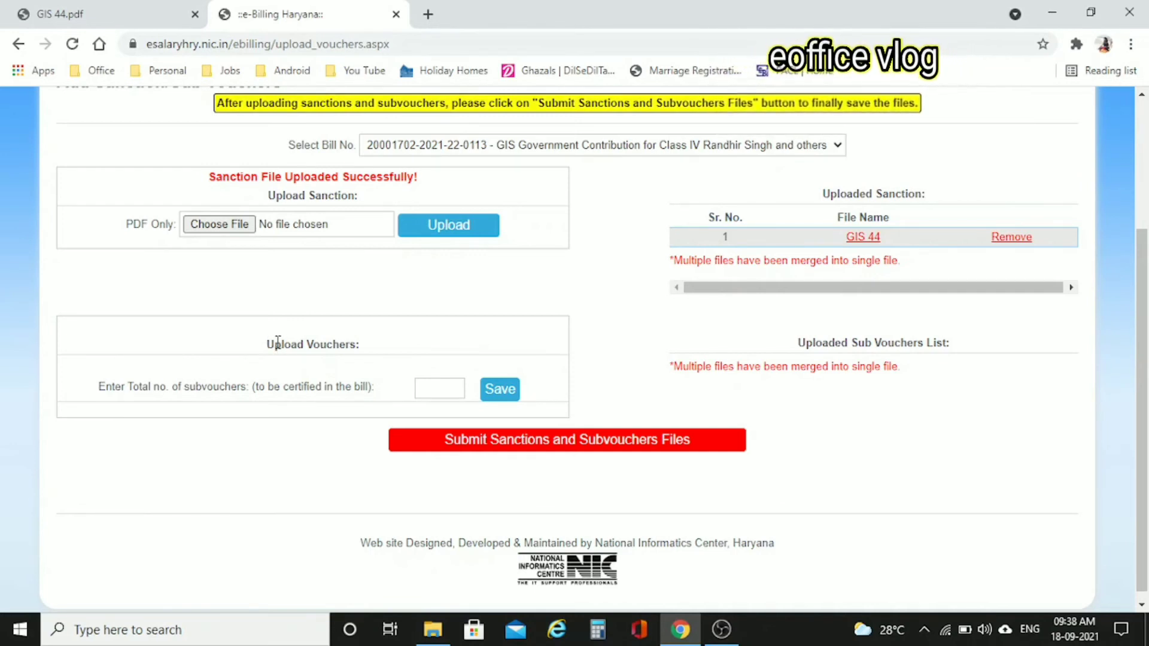
{"action": "left_click_drag", "start_coordinate": [277, 342], "coordinate": [367, 346]}
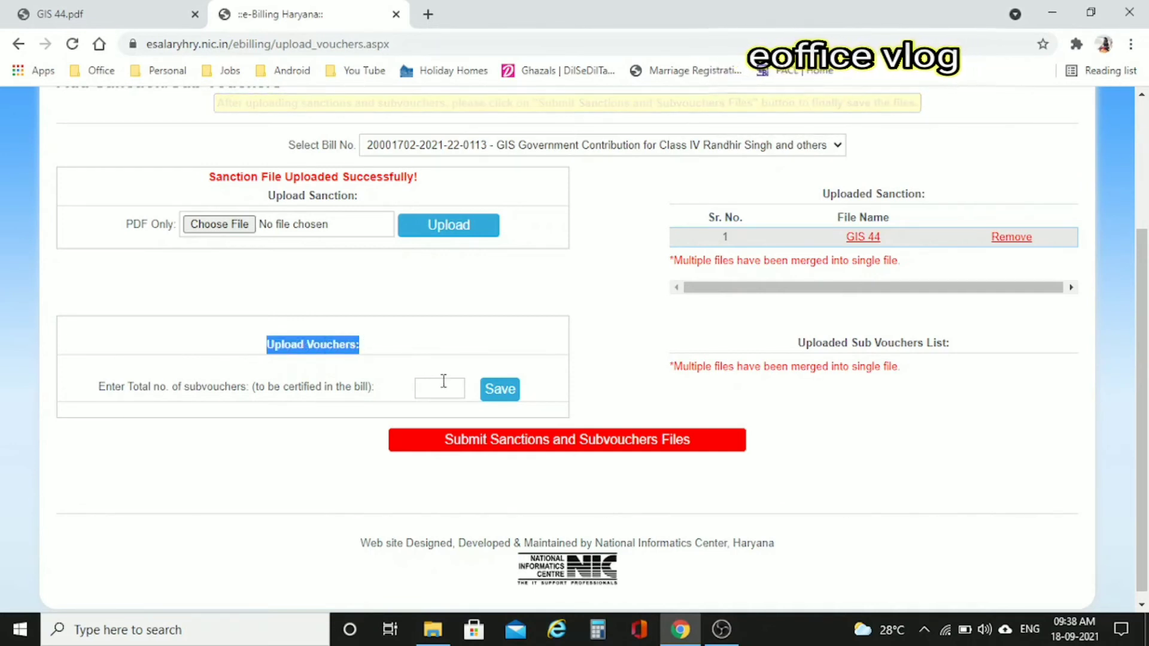
{"action": "left_click", "coordinate": [585, 327]}
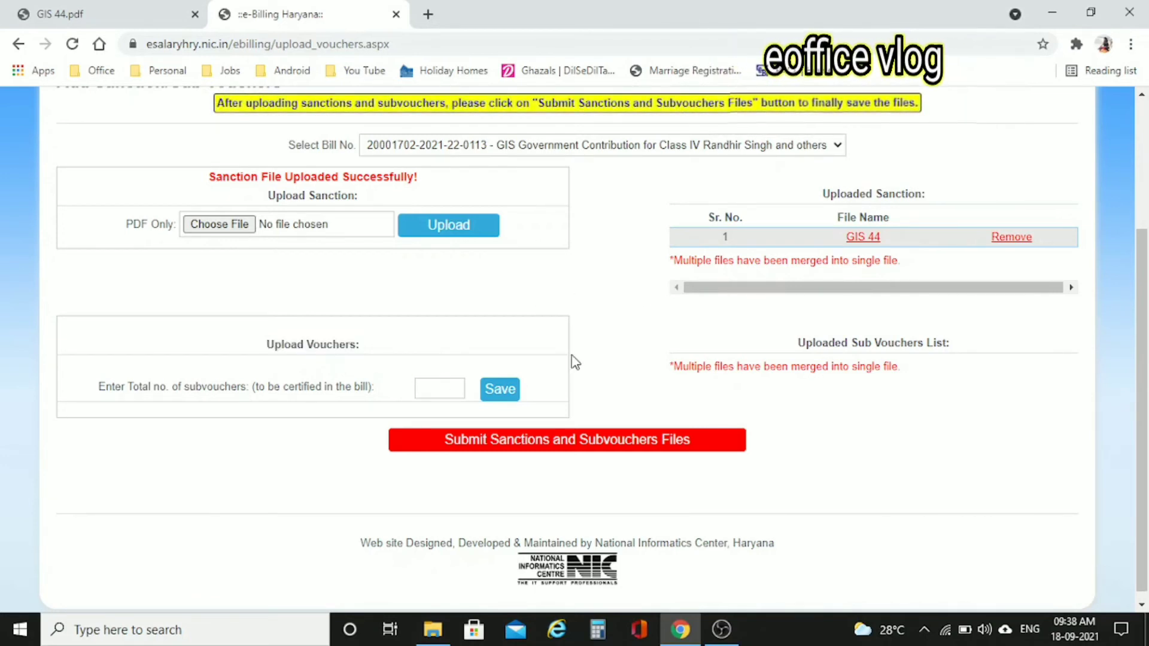
{"action": "left_click", "coordinate": [545, 444]}
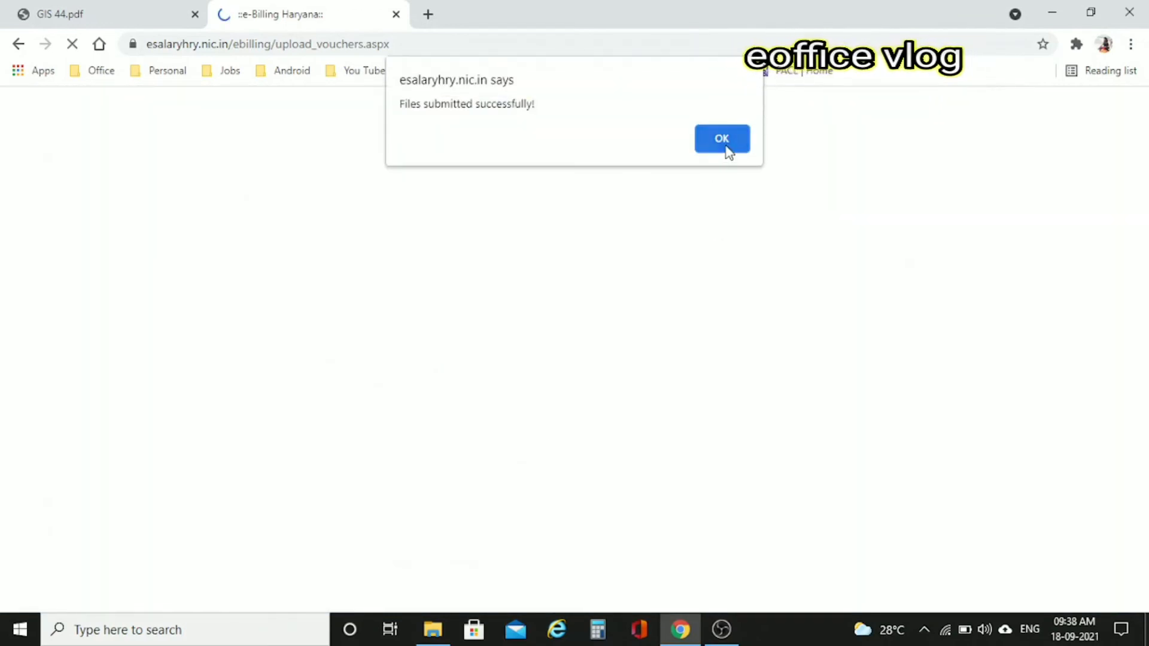
{"action": "left_click", "coordinate": [726, 149]}
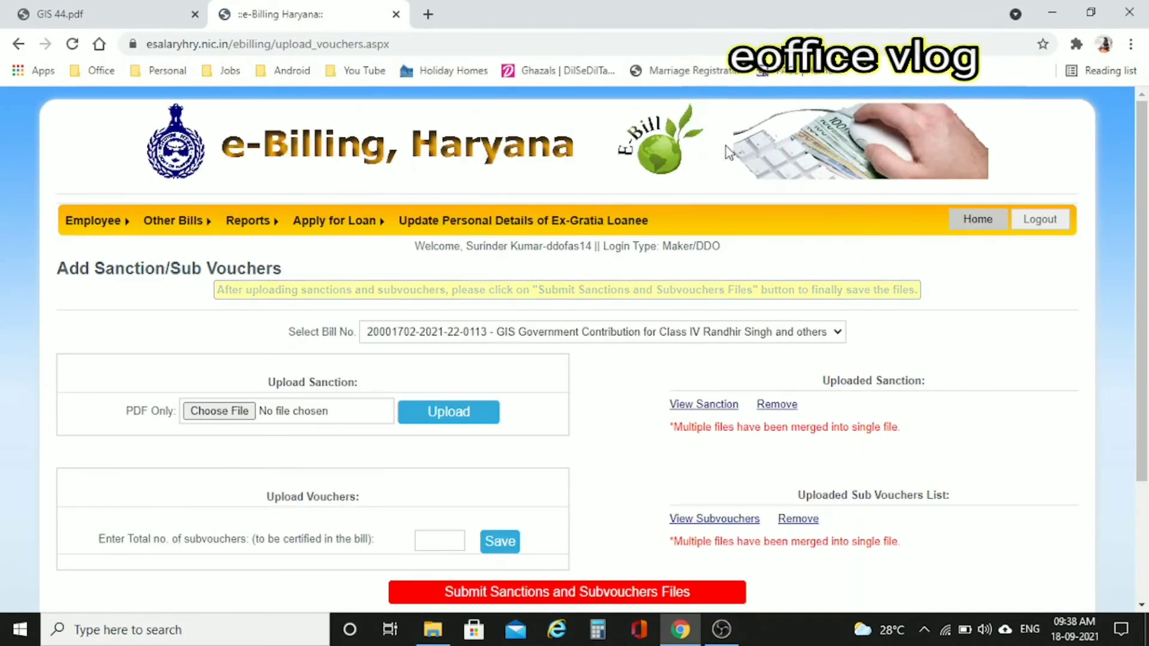